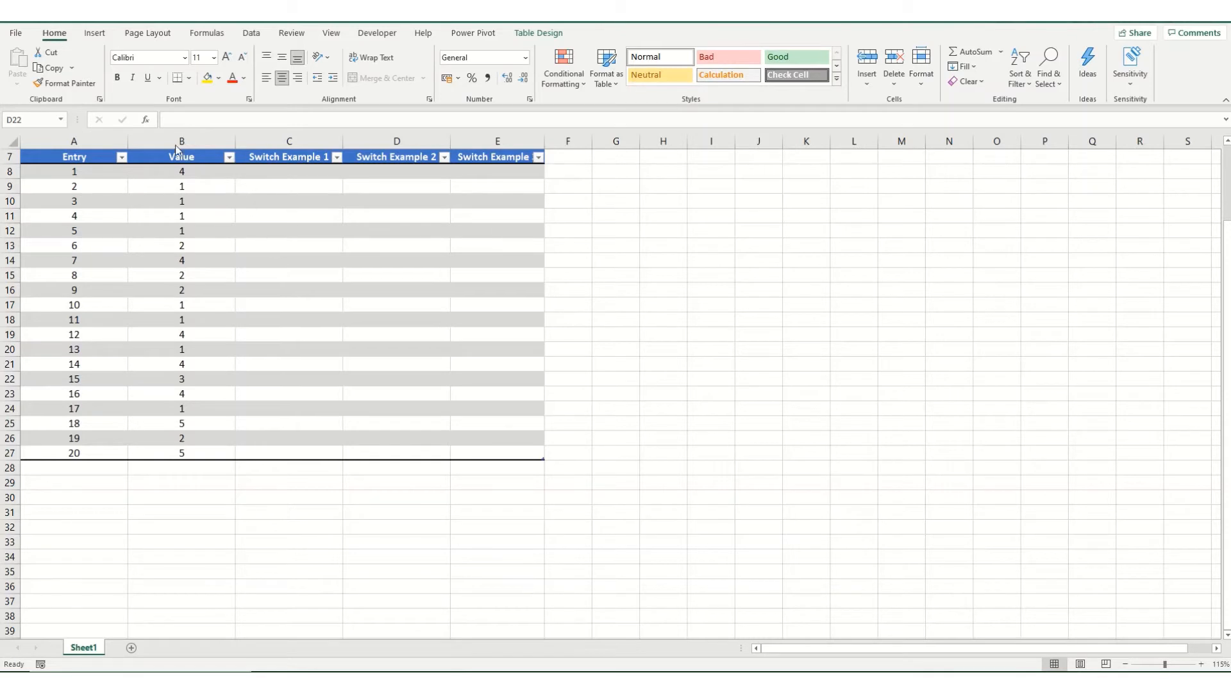
Step: Begin a SWITCH formula in C8 that evaluates the row's Value and returns "Very Low" for 1
{"action": "scroll", "coordinate": [203, 201], "scroll_direction": "up", "scroll_amount": 2}
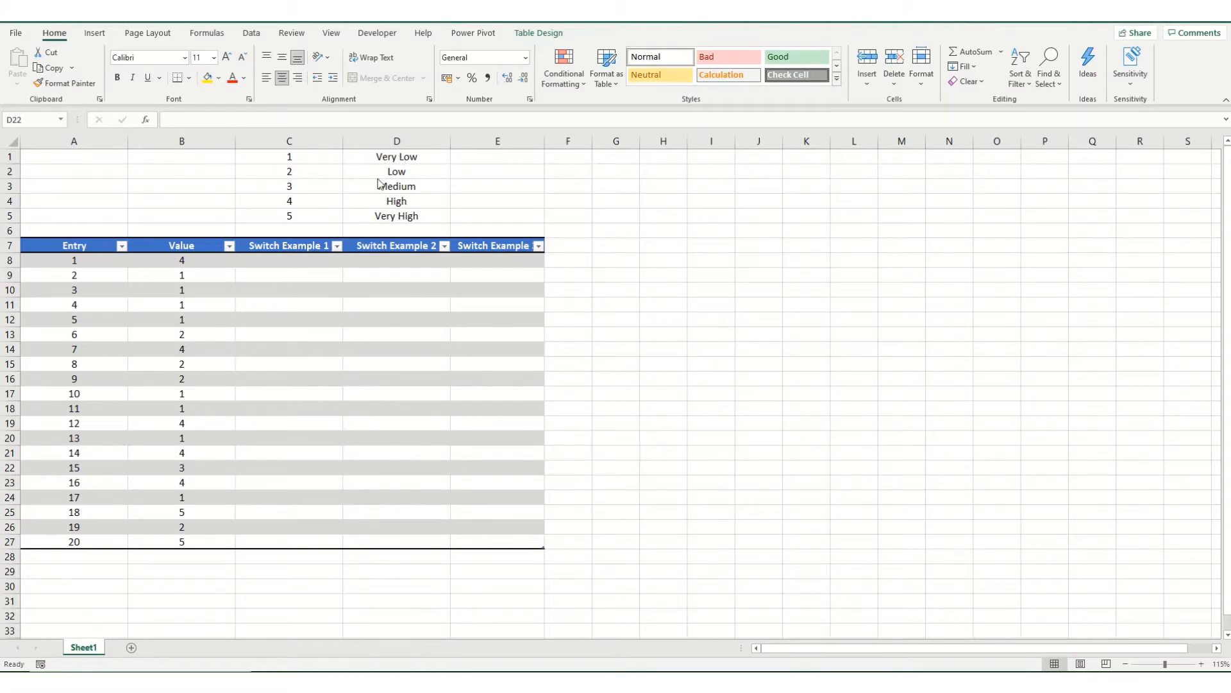
{"action": "scroll", "coordinate": [359, 256], "scroll_direction": "down", "scroll_amount": 1}
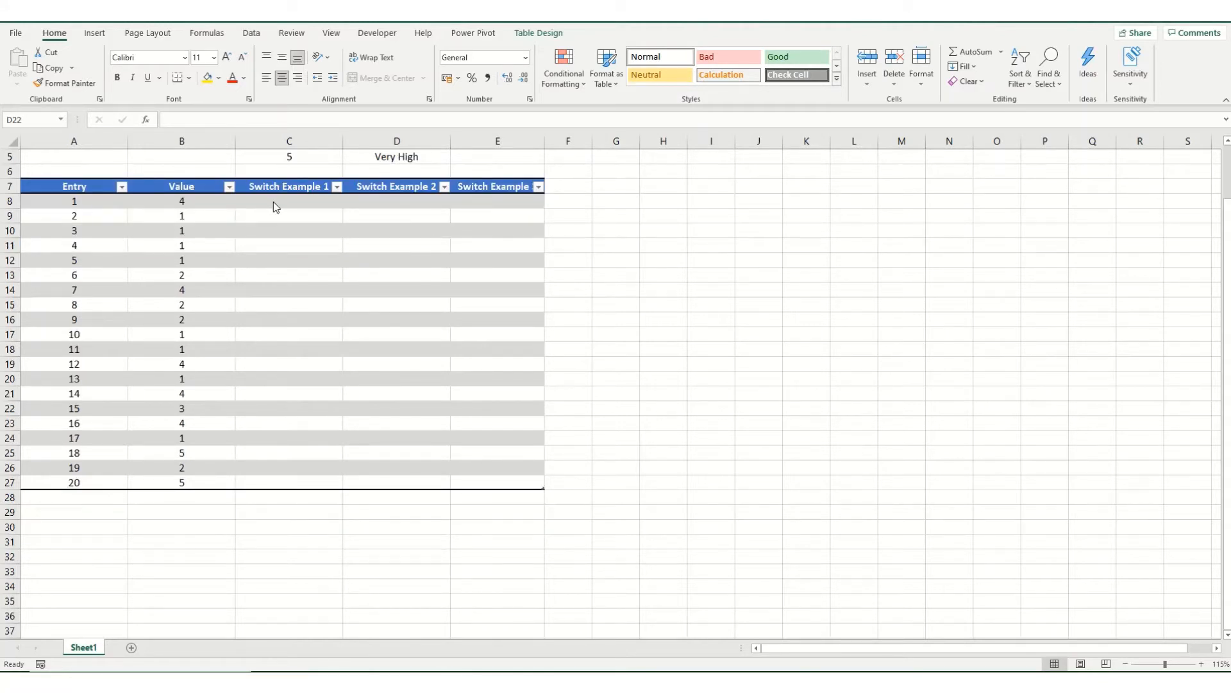
{"action": "scroll", "coordinate": [389, 177], "scroll_direction": "up", "scroll_amount": 1}
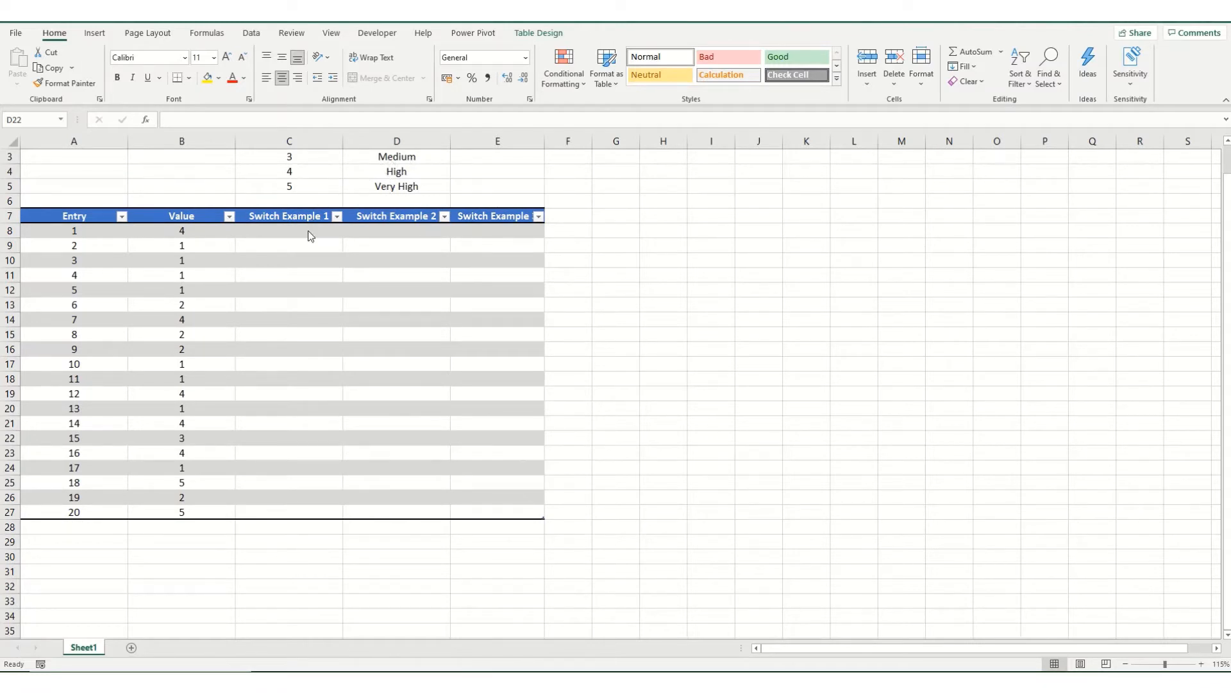
{"action": "left_click", "coordinate": [281, 228]}
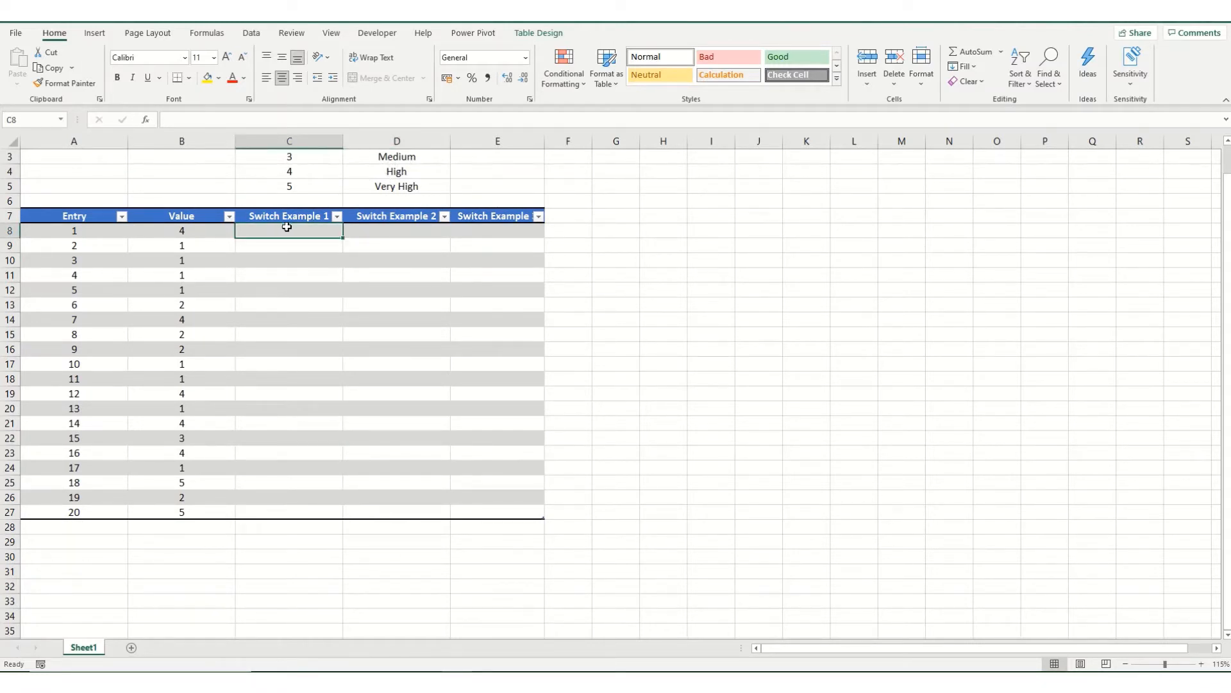
{"action": "type", "text": "="}
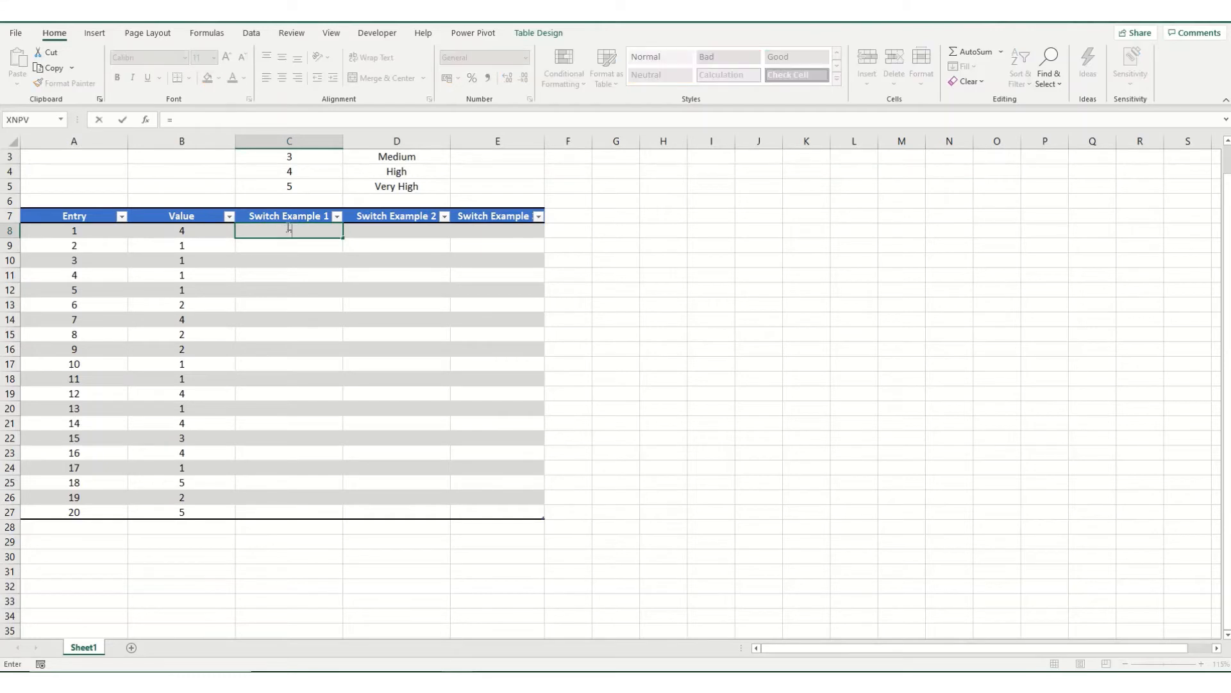
{"action": "type", "text": "switch"}
{"action": "key", "text": "Tab"}
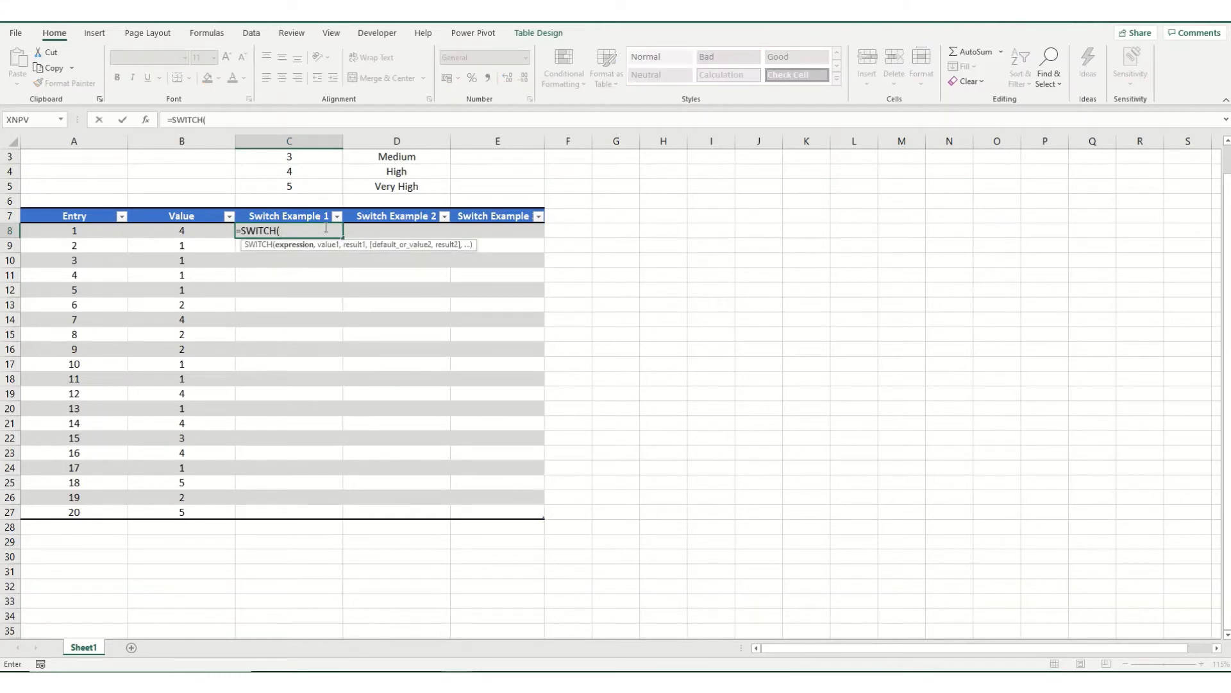
{"action": "left_click", "coordinate": [185, 232]}
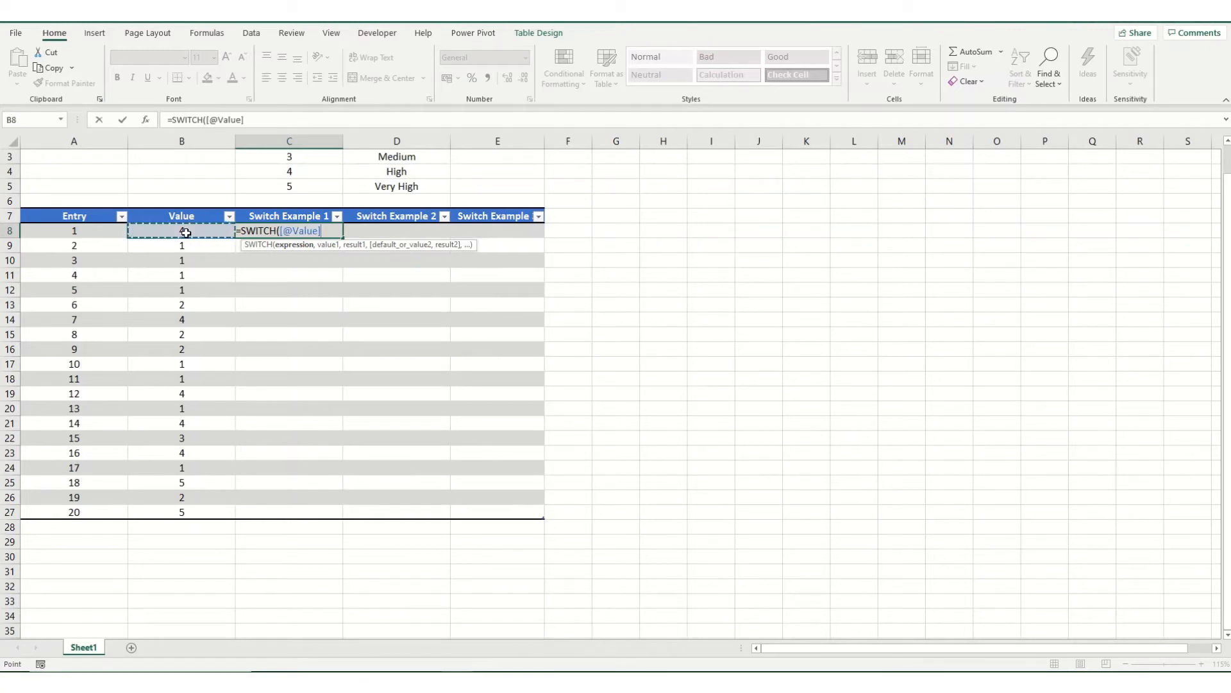
{"action": "type", "text": ",1"}
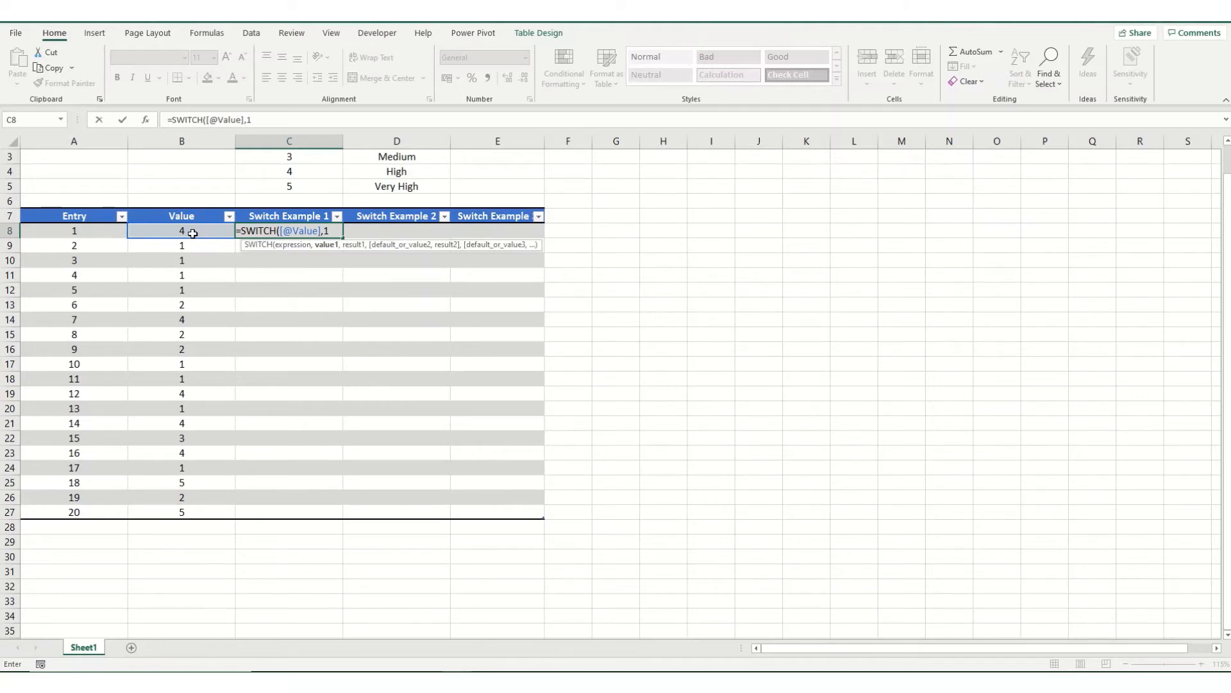
{"action": "type", "text": ",\"Very Low\""}
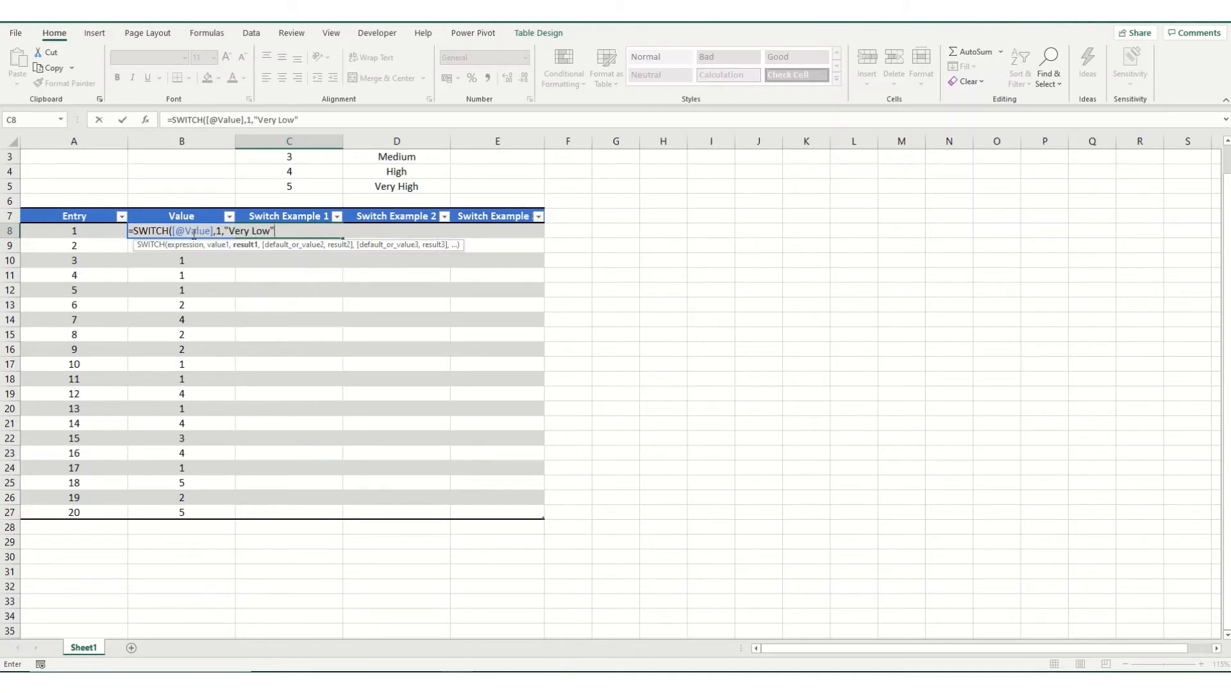
Step: Complete the C8 SWITCH formula with 2 as "Low", 3 as "Medium" and "?" as the default result
{"action": "type", "text": ","}
{"action": "type", "text": "2"}
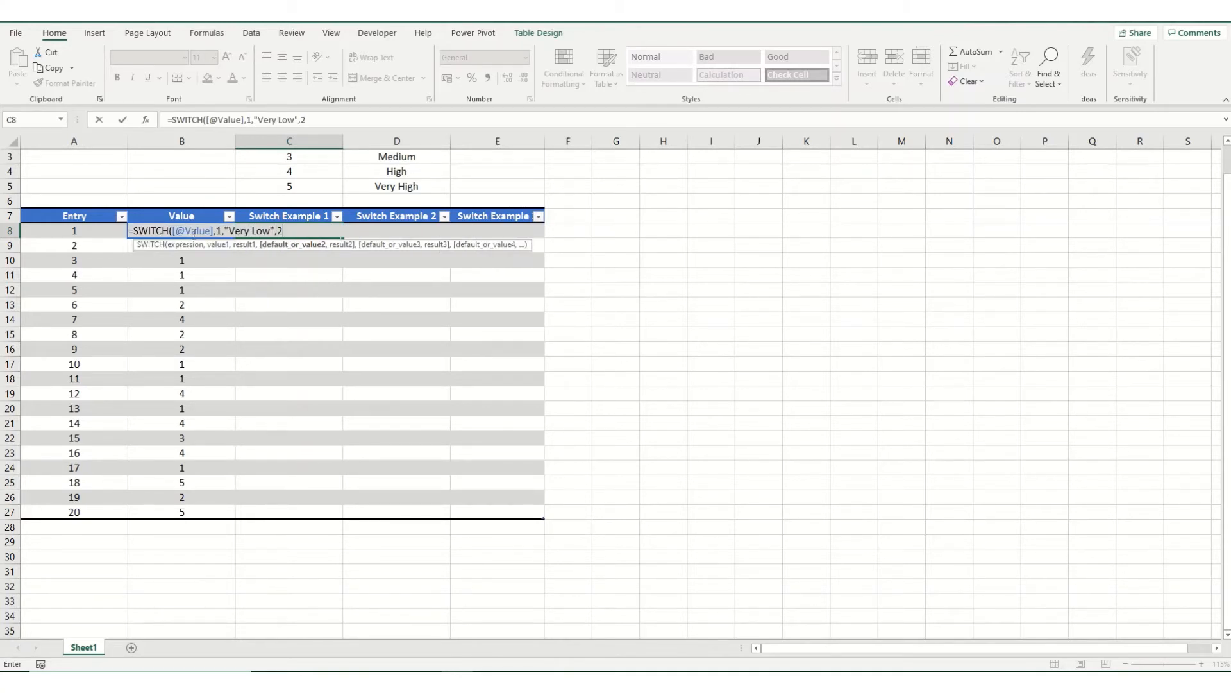
{"action": "type", "text": ",\"Low\","}
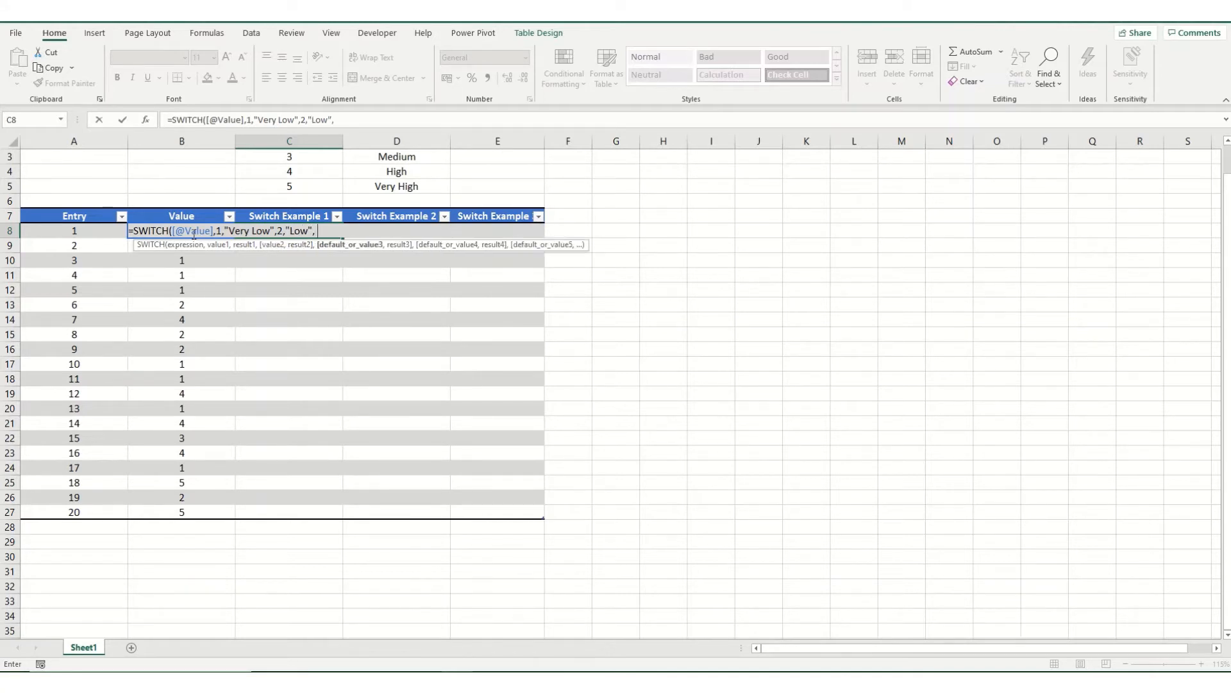
{"action": "type", "text": "3,\"Medium"}
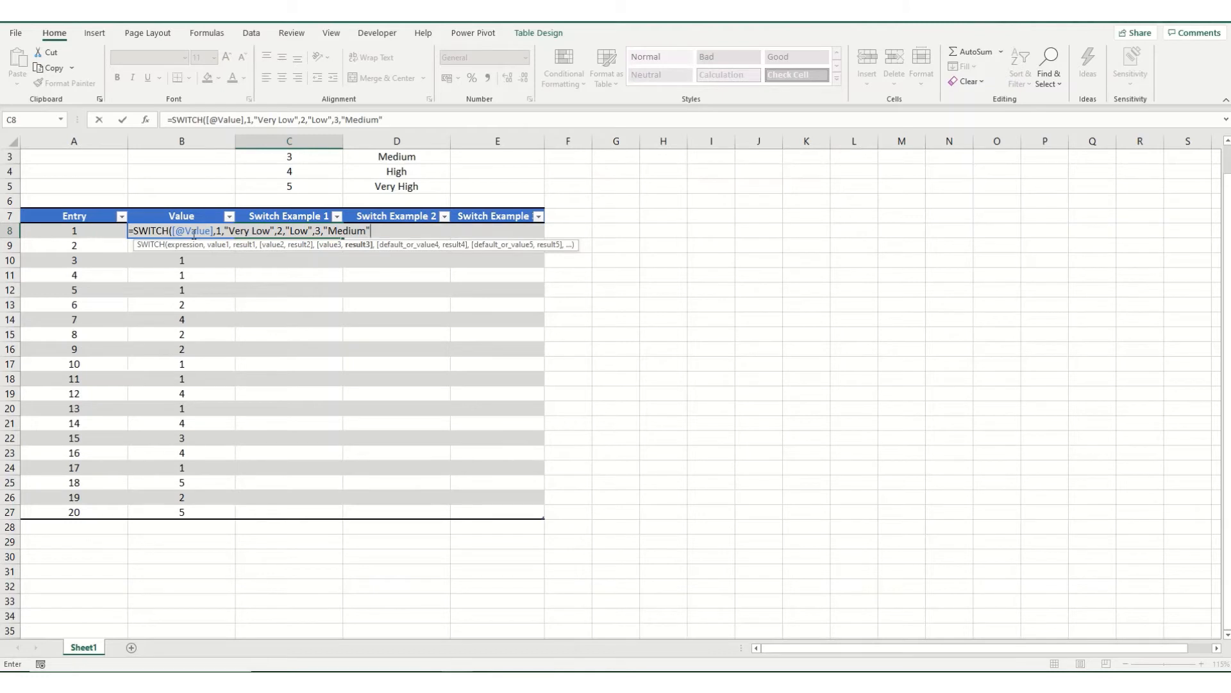
{"action": "type", "text": "\","}
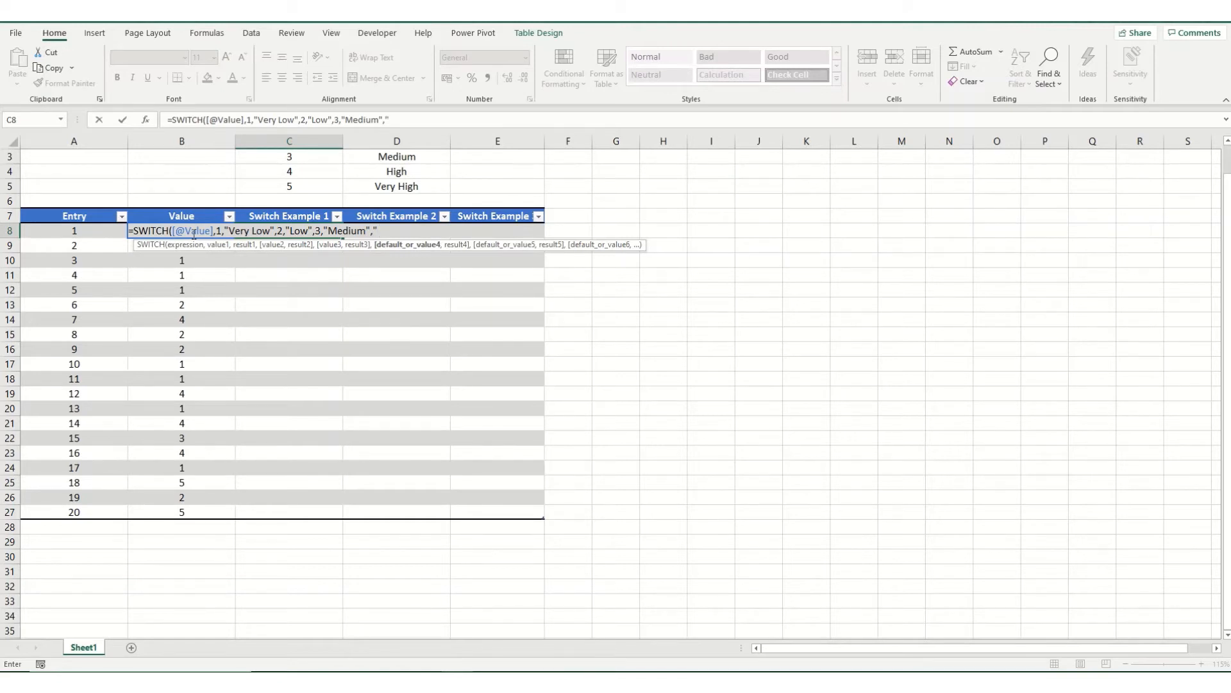
{"action": "type", "text": "\"?\")"}
{"action": "key", "text": "Return"}
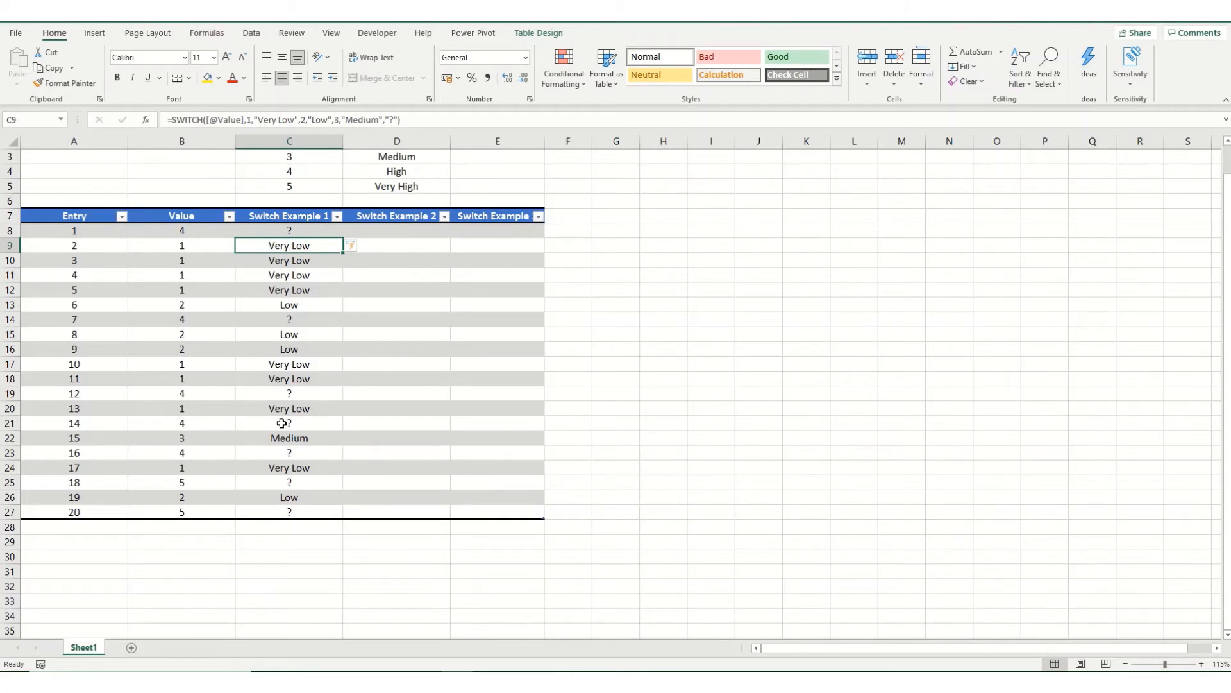
{"action": "left_click", "coordinate": [404, 127]}
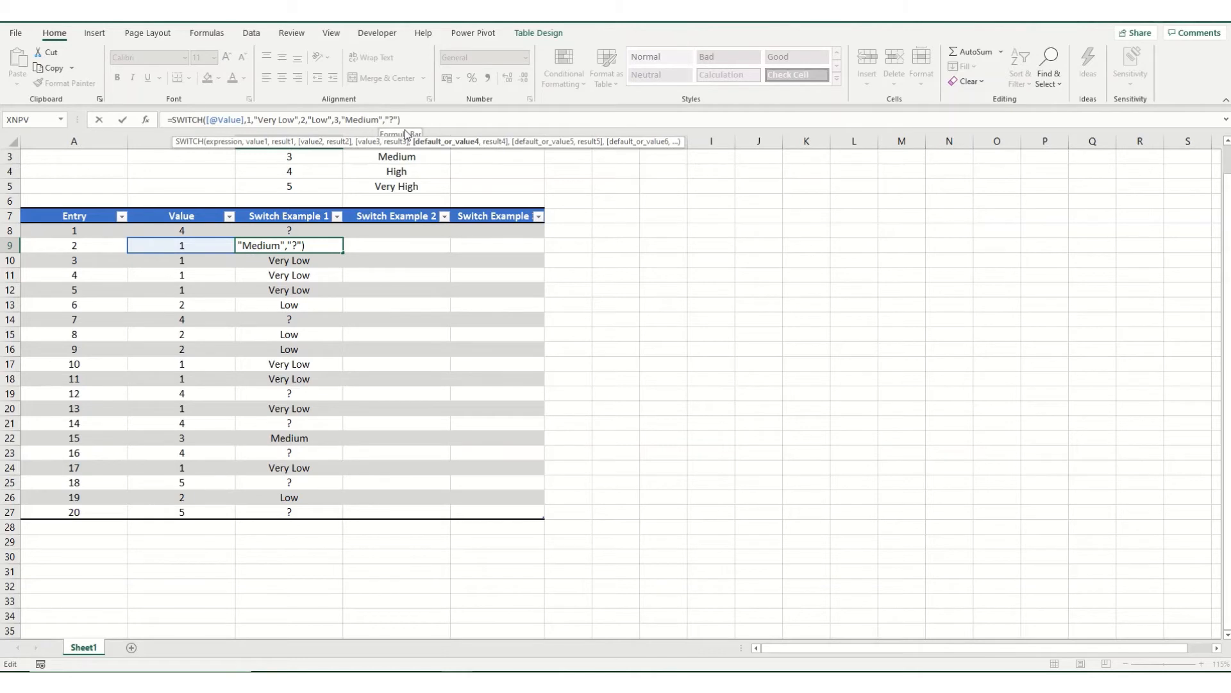
{"action": "key", "text": "Tab"}
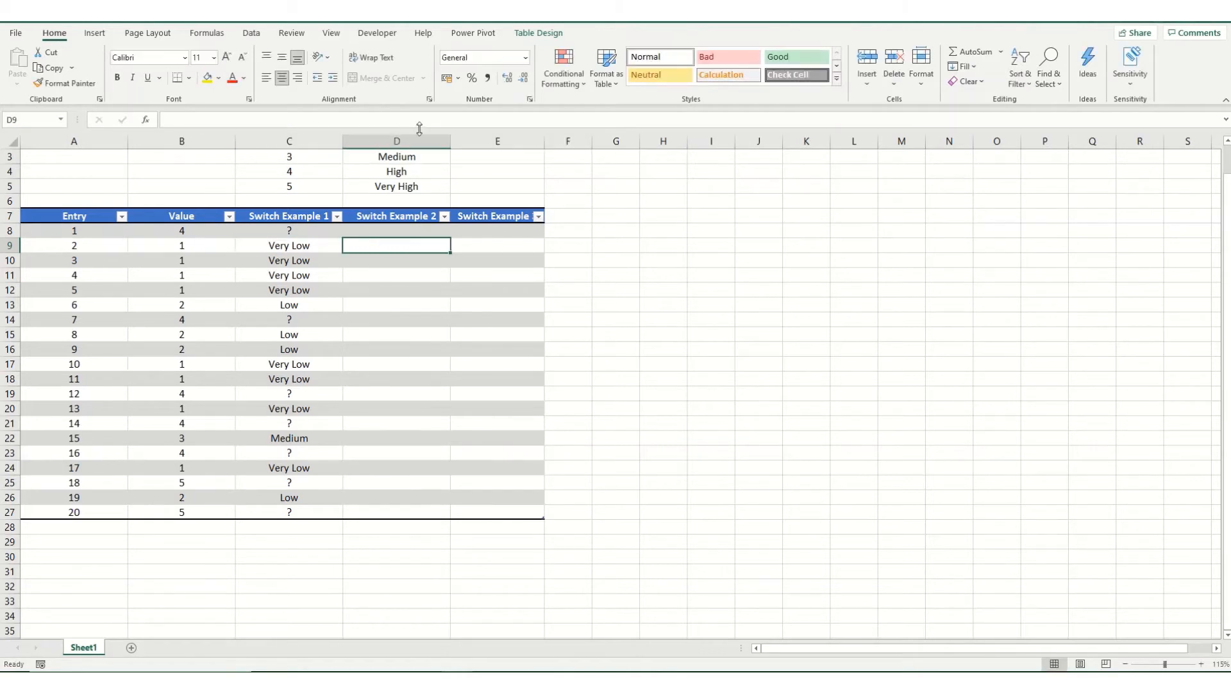
Step: Begin a SWITCH formula in D8 that evaluates the row's Value, matching C1 and returning D1
{"action": "scroll", "coordinate": [338, 302], "scroll_direction": "up", "scroll_amount": 1}
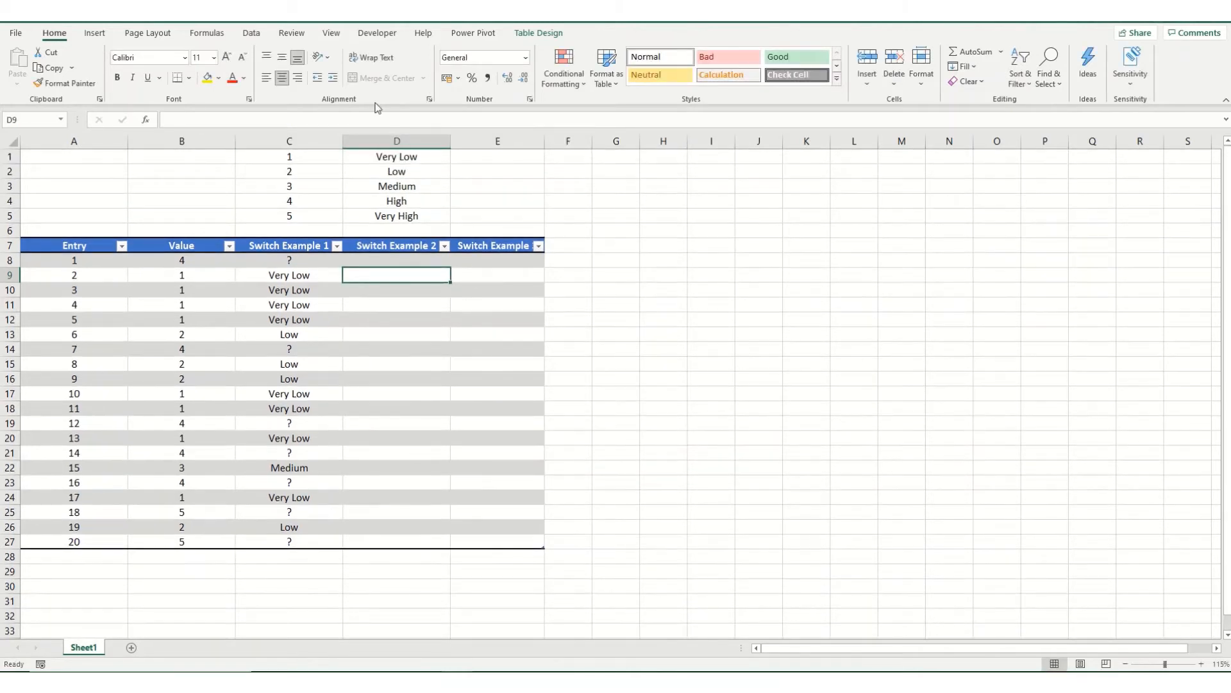
{"action": "left_click", "coordinate": [371, 258]}
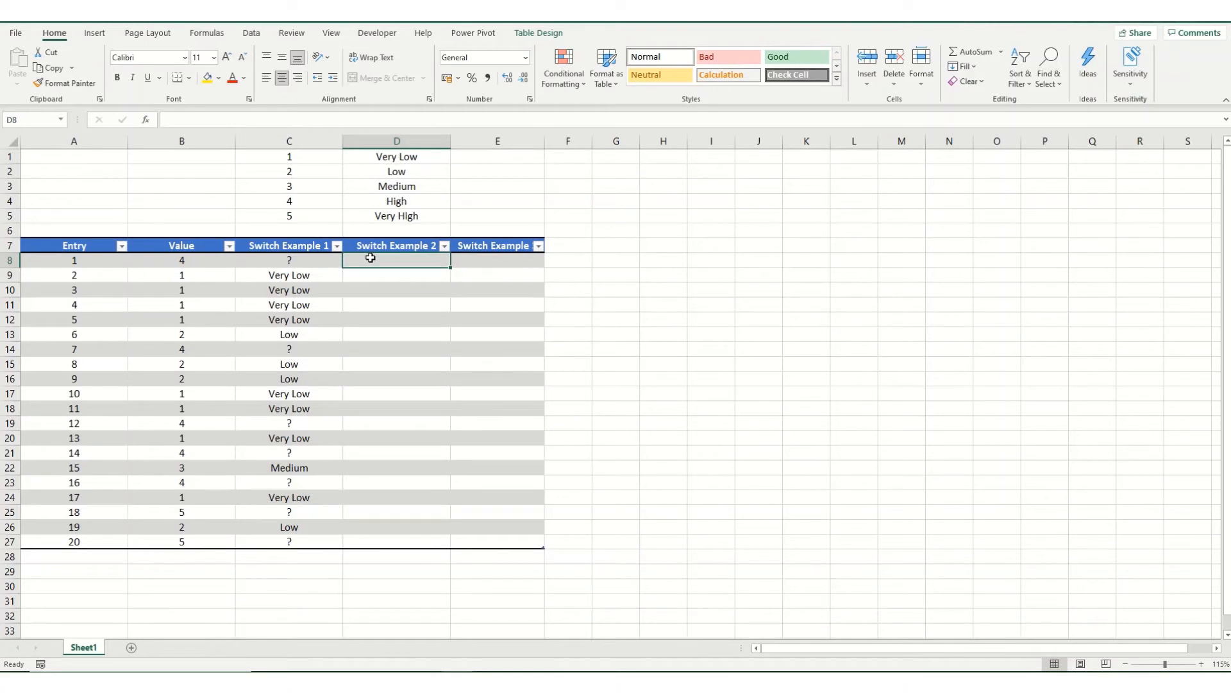
{"action": "type", "text": "="}
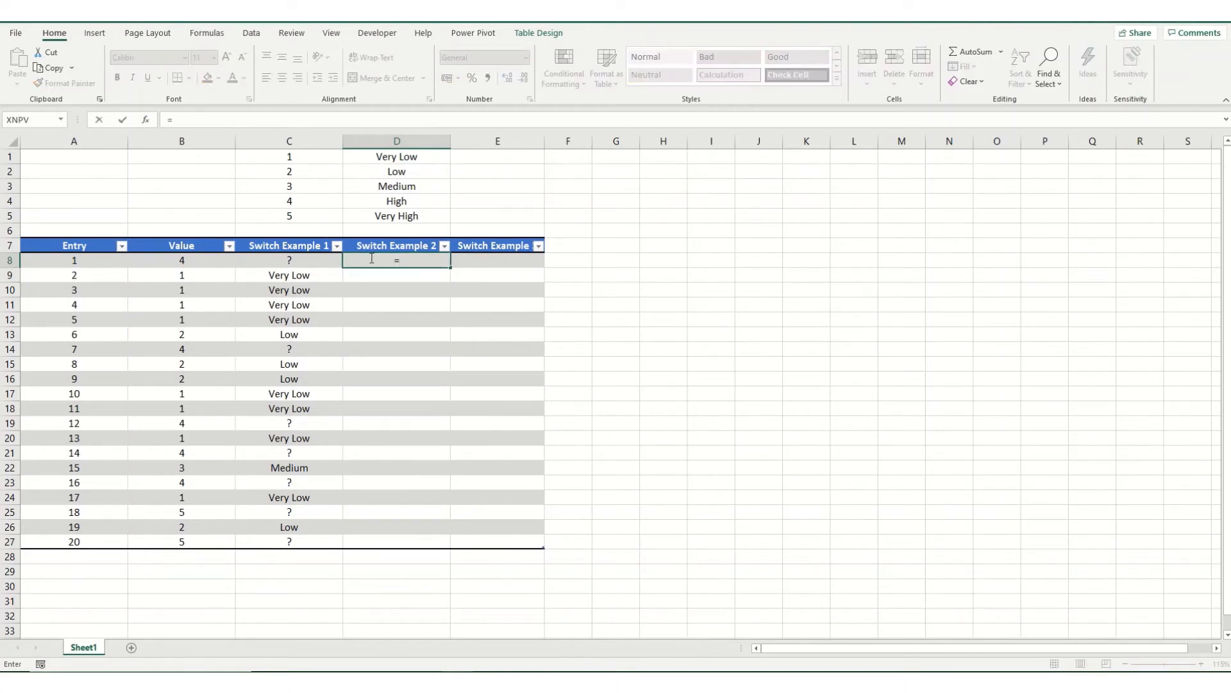
{"action": "type", "text": "switch"}
{"action": "key", "text": "Tab"}
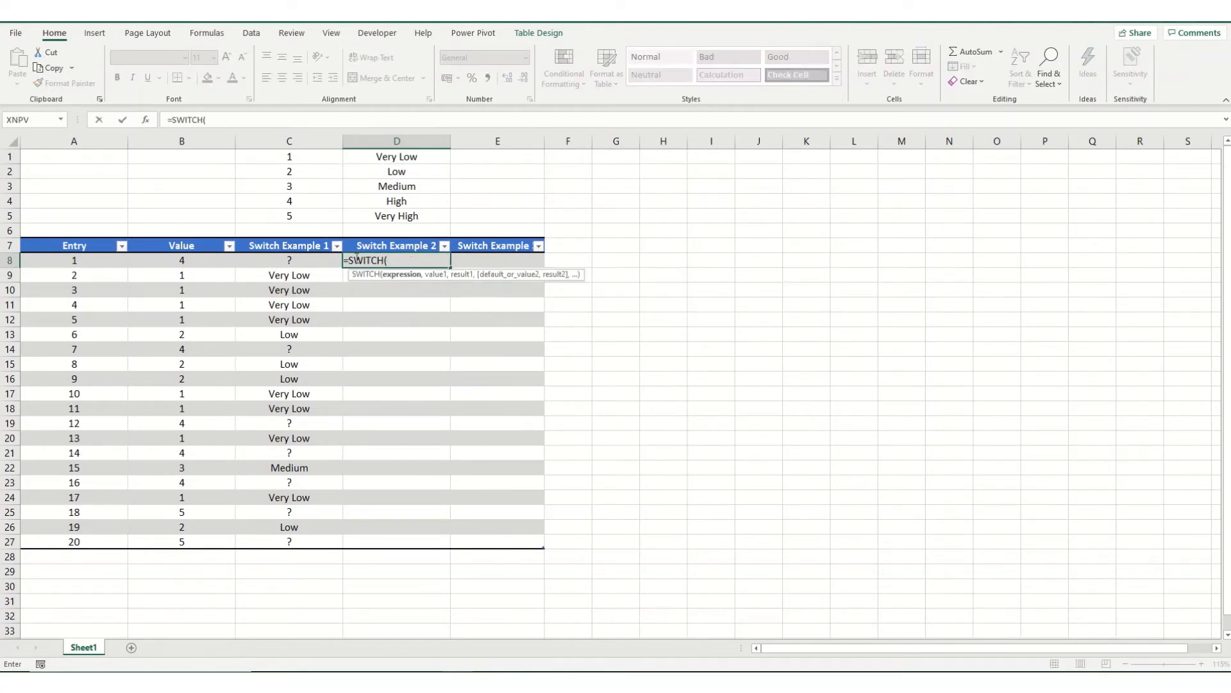
{"action": "left_click", "coordinate": [185, 259]}
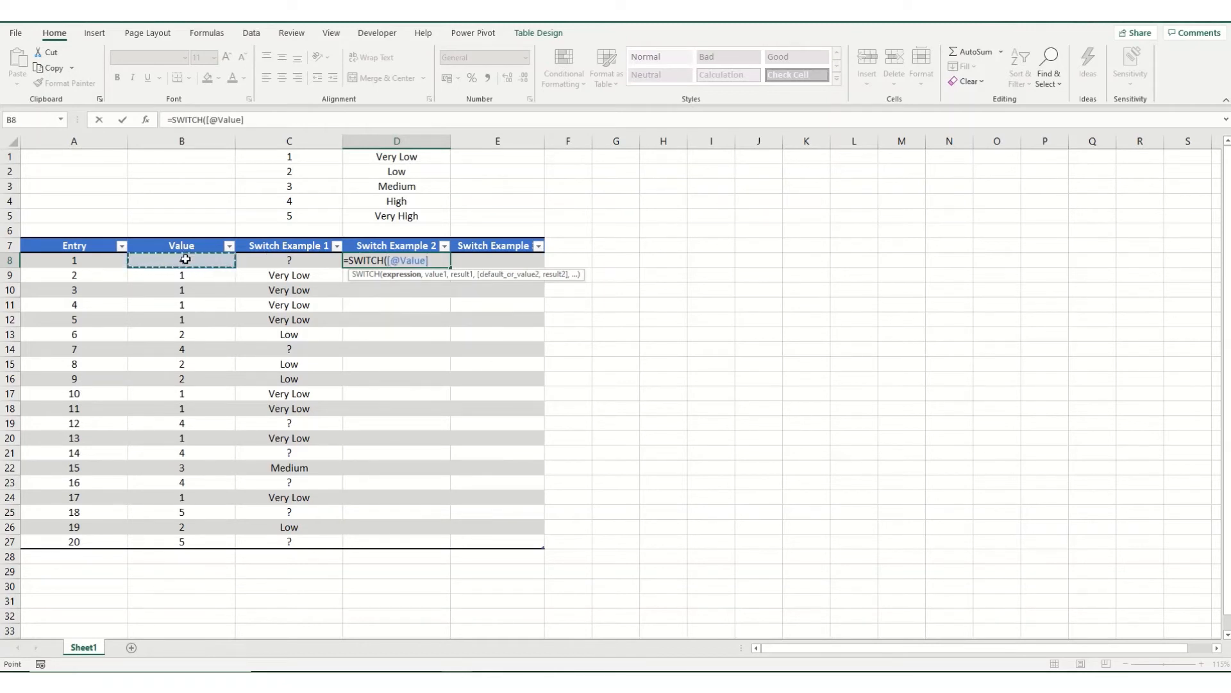
{"action": "type", "text": ","}
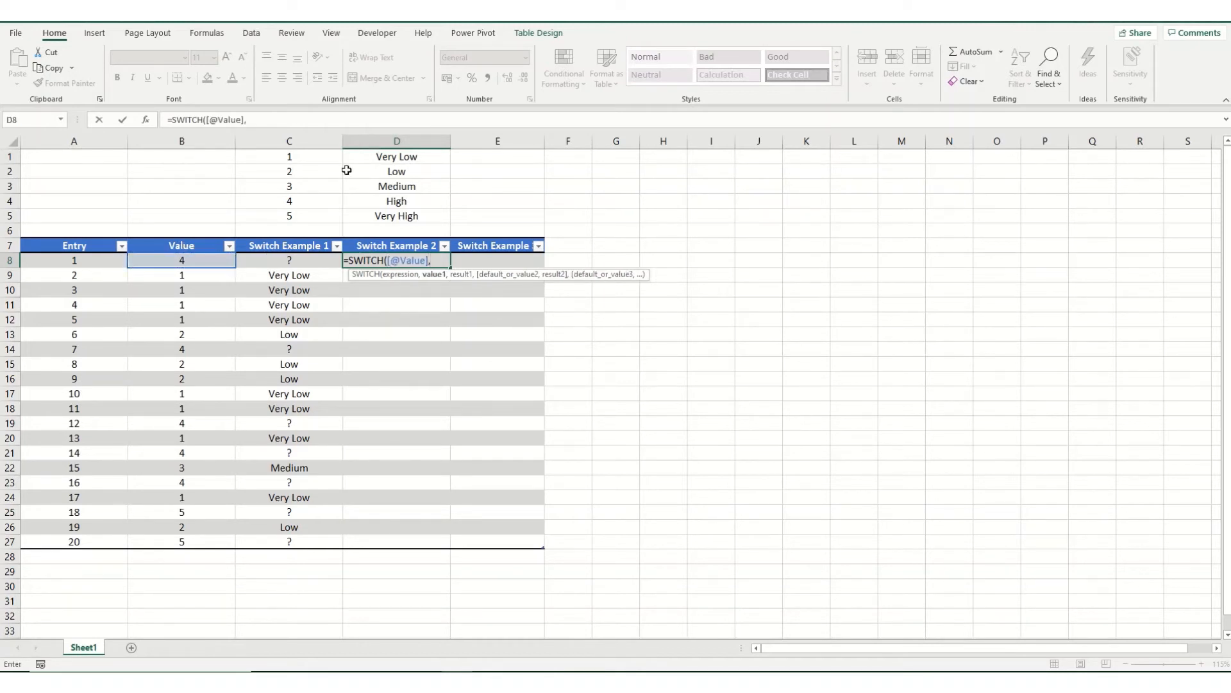
{"action": "left_click", "coordinate": [293, 158]}
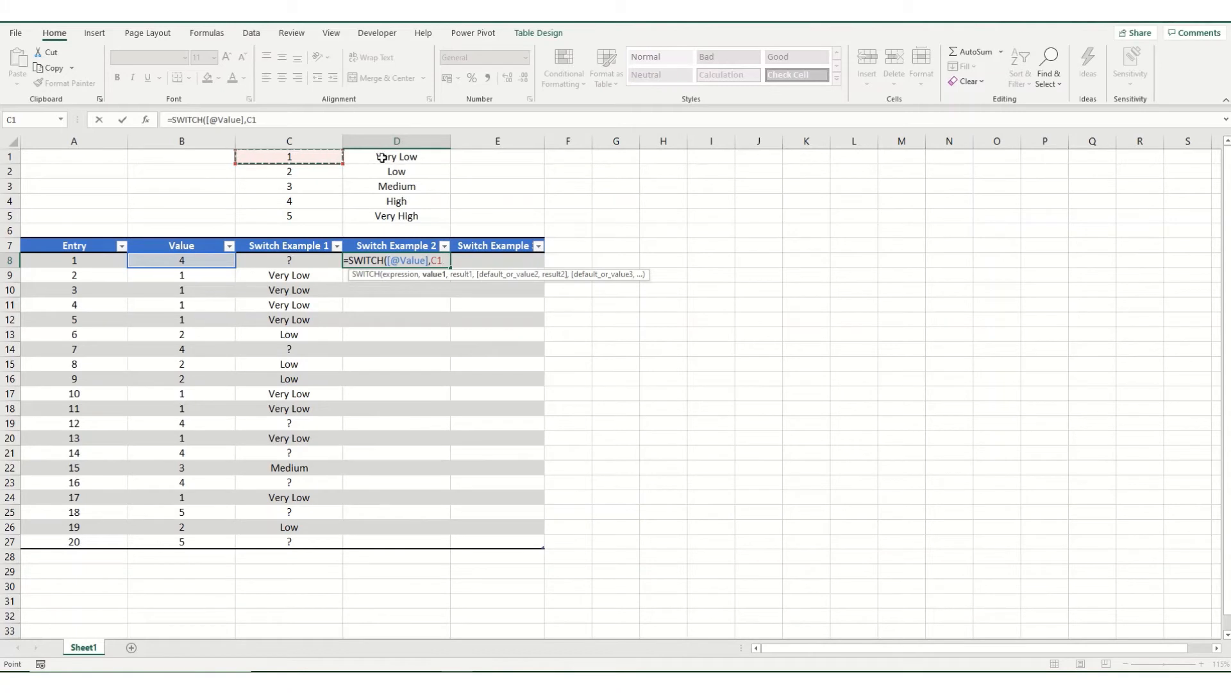
{"action": "type", "text": ","}
{"action": "left_click", "coordinate": [378, 158]}
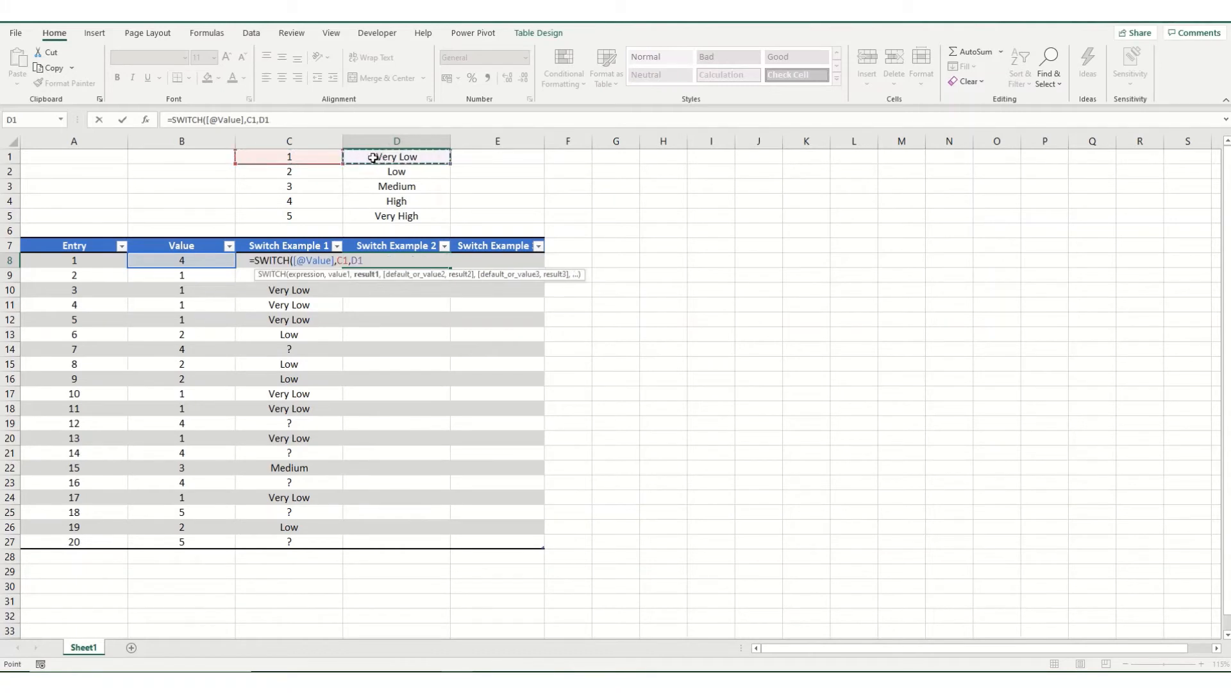
Step: Add the value and result references C2, D2 and C3, D3 to the D8 SWITCH formula
{"action": "type", "text": ","}
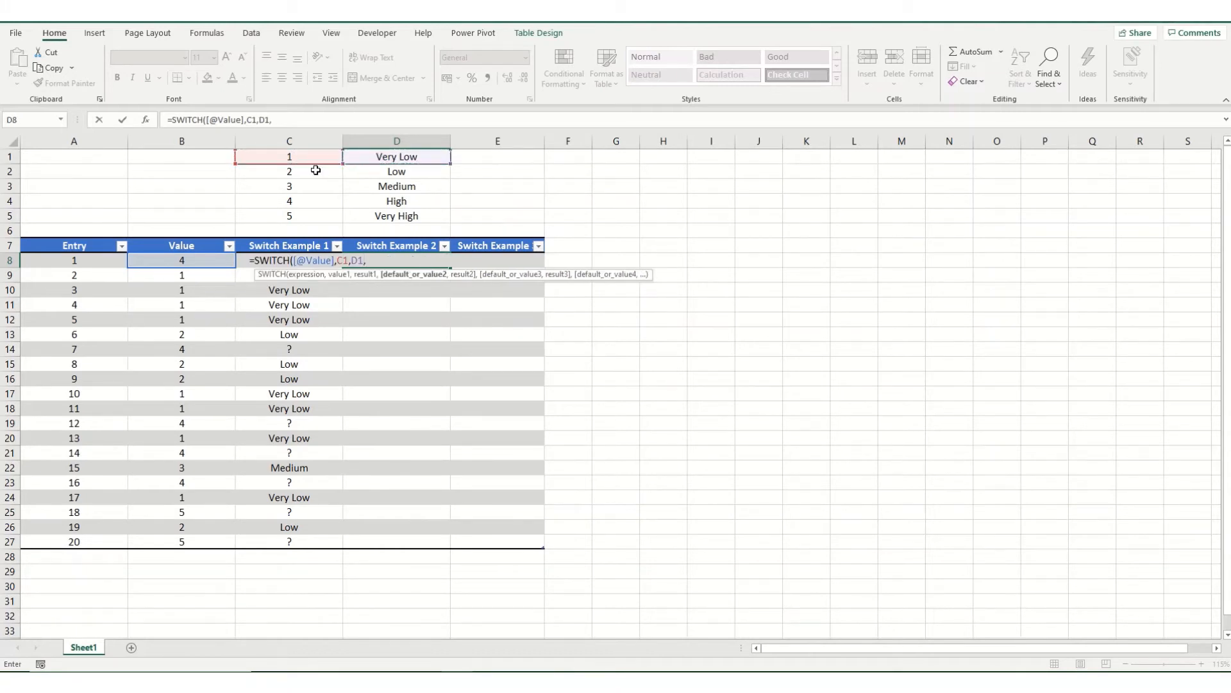
{"action": "left_click", "coordinate": [317, 172]}
{"action": "type", "text": ","}
{"action": "left_click", "coordinate": [352, 172]}
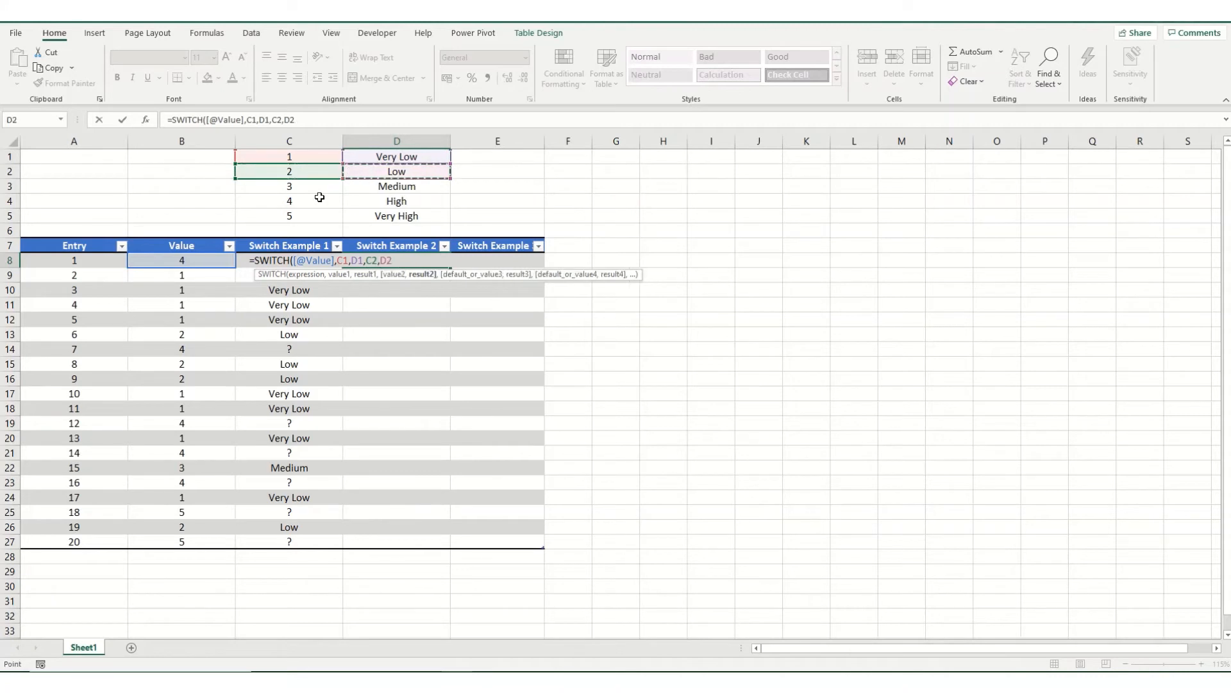
{"action": "type", "text": ","}
{"action": "left_click", "coordinate": [309, 184]}
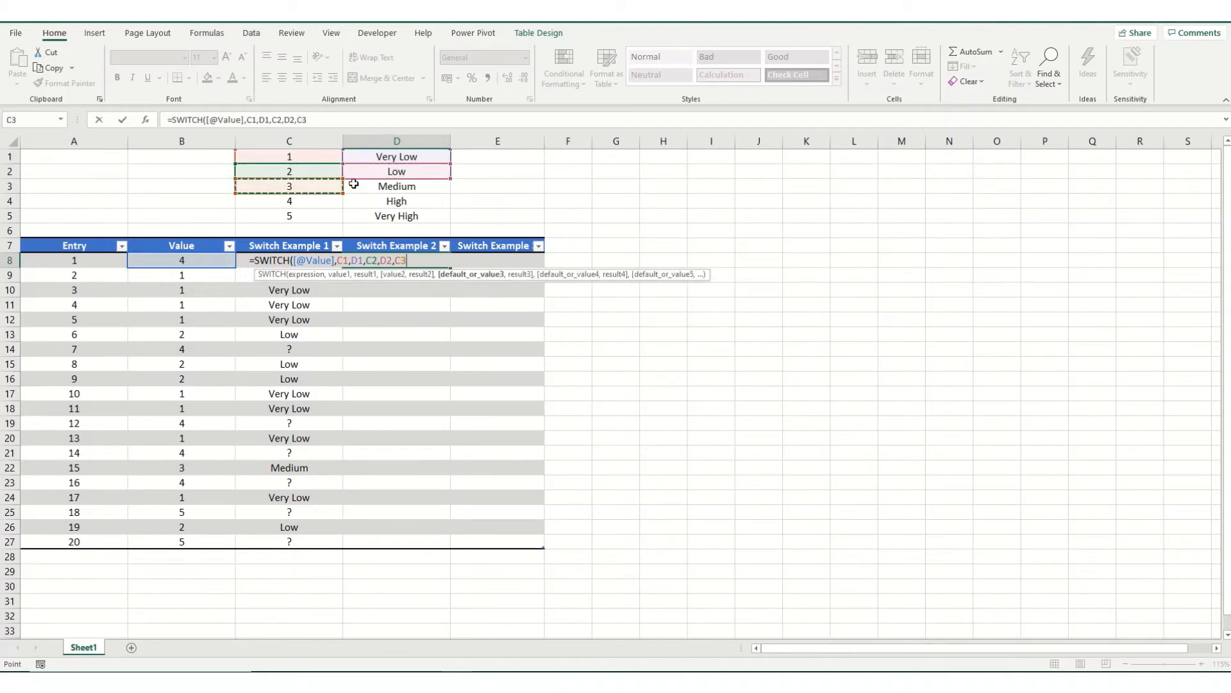
{"action": "type", "text": ","}
{"action": "left_click", "coordinate": [346, 188]}
Step: Extend the D8 SWITCH formula with the value and result references C4, D4 and C5, D5
{"action": "type", "text": ","}
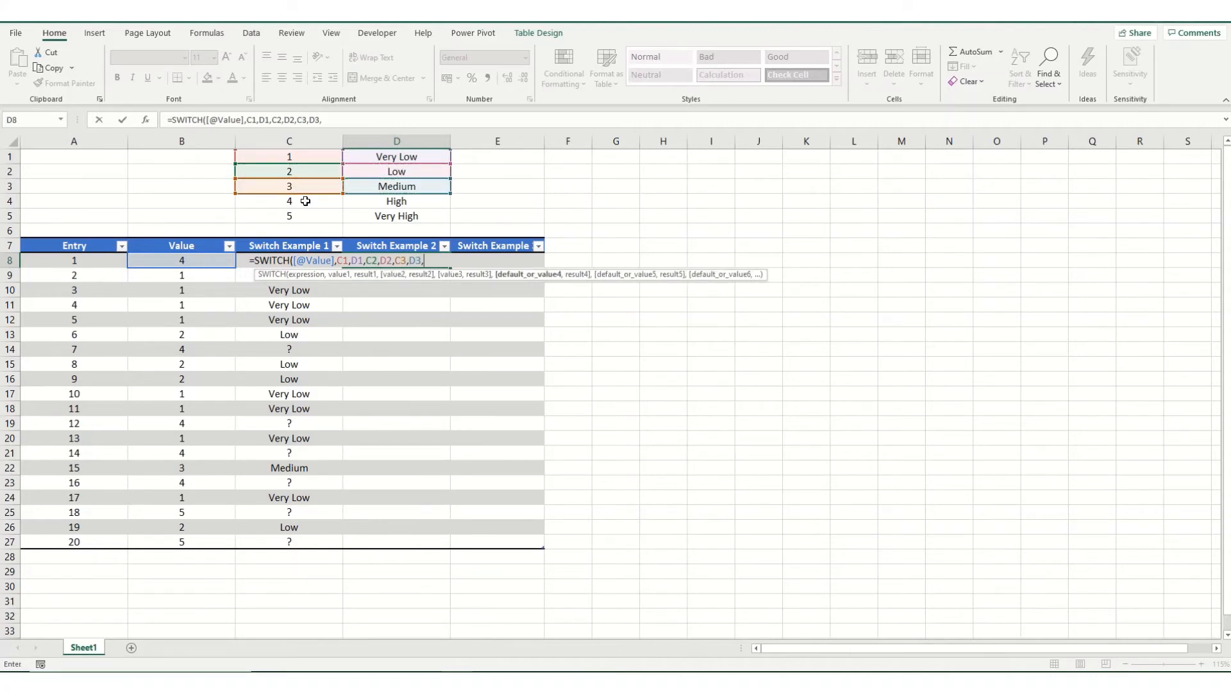
{"action": "left_click", "coordinate": [307, 201]}
{"action": "type", "text": ","}
{"action": "left_click", "coordinate": [372, 198]}
{"action": "type", "text": ","}
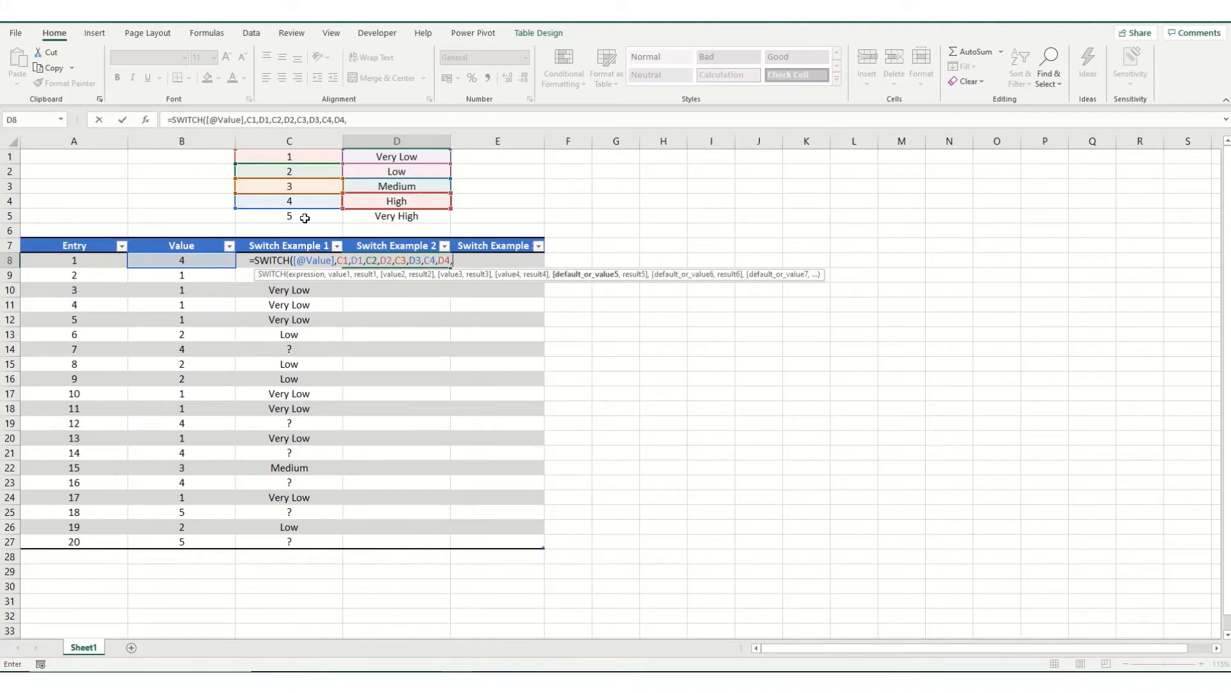
{"action": "left_click", "coordinate": [305, 218]}
{"action": "type", "text": ","}
{"action": "left_click", "coordinate": [379, 215]}
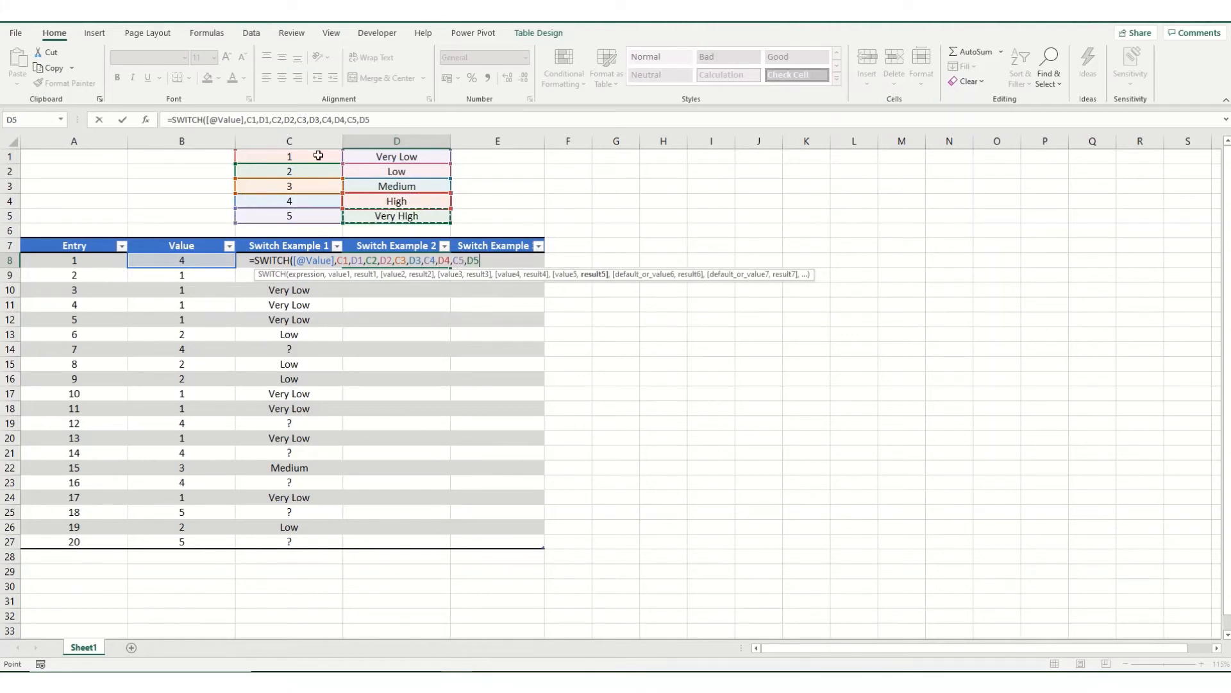
Step: Make the C1 to D5 references in the D8 SWITCH formula absolute and enter the formula
{"action": "left_click_drag", "start_coordinate": [246, 120], "coordinate": [371, 120]}
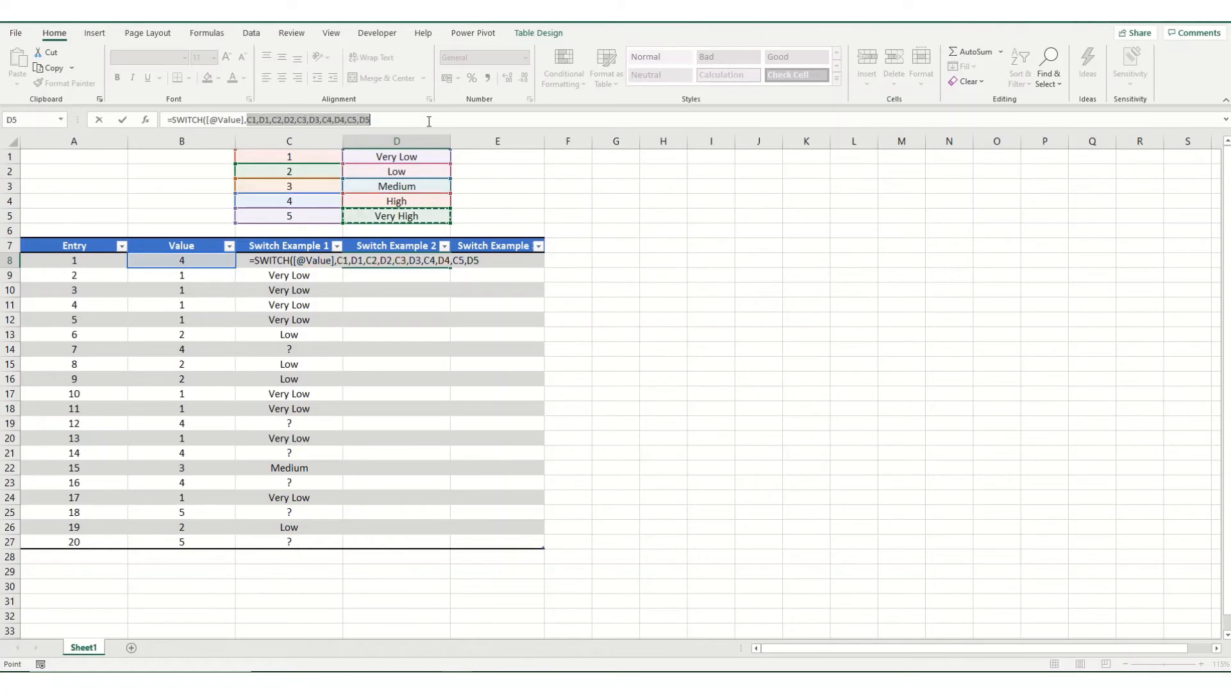
{"action": "key", "text": "F4"}
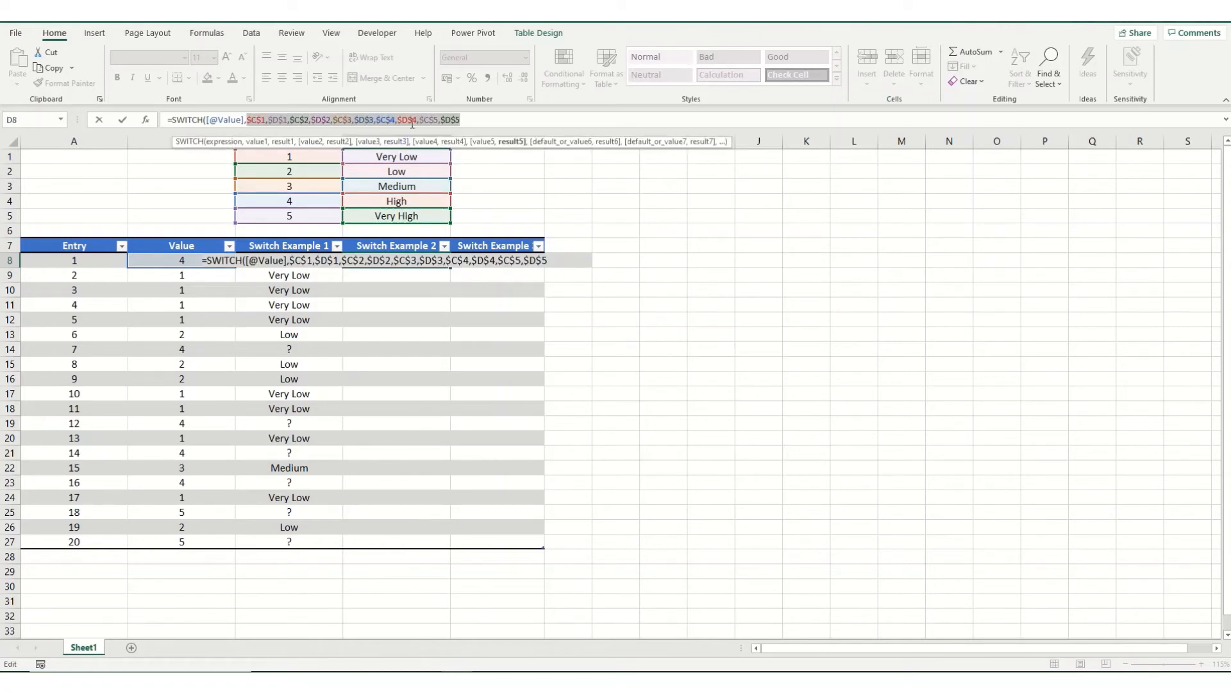
{"action": "left_click", "coordinate": [495, 122]}
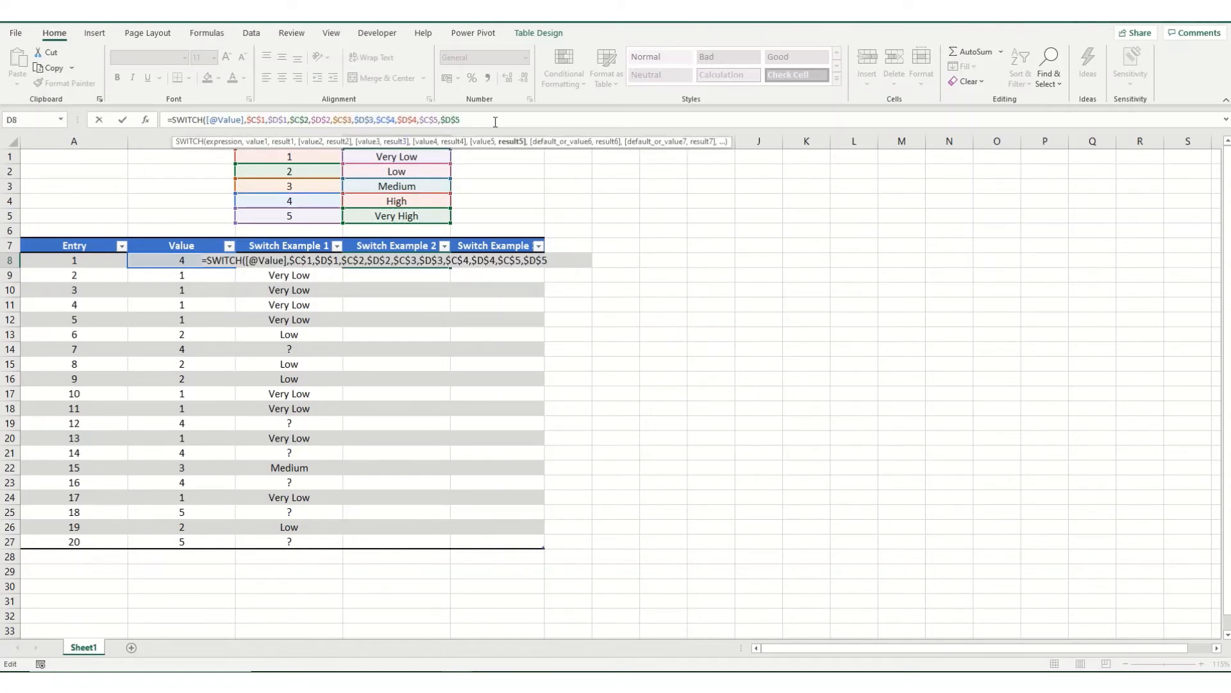
{"action": "key", "text": "Return"}
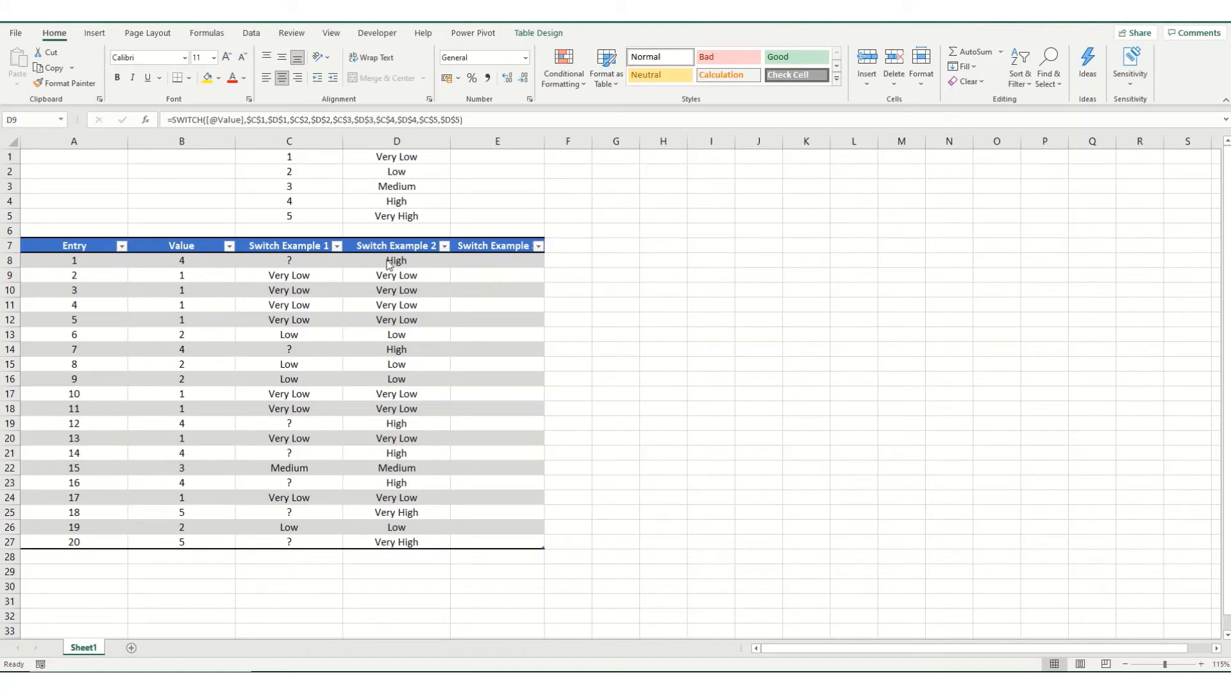
{"action": "left_click", "coordinate": [406, 260]}
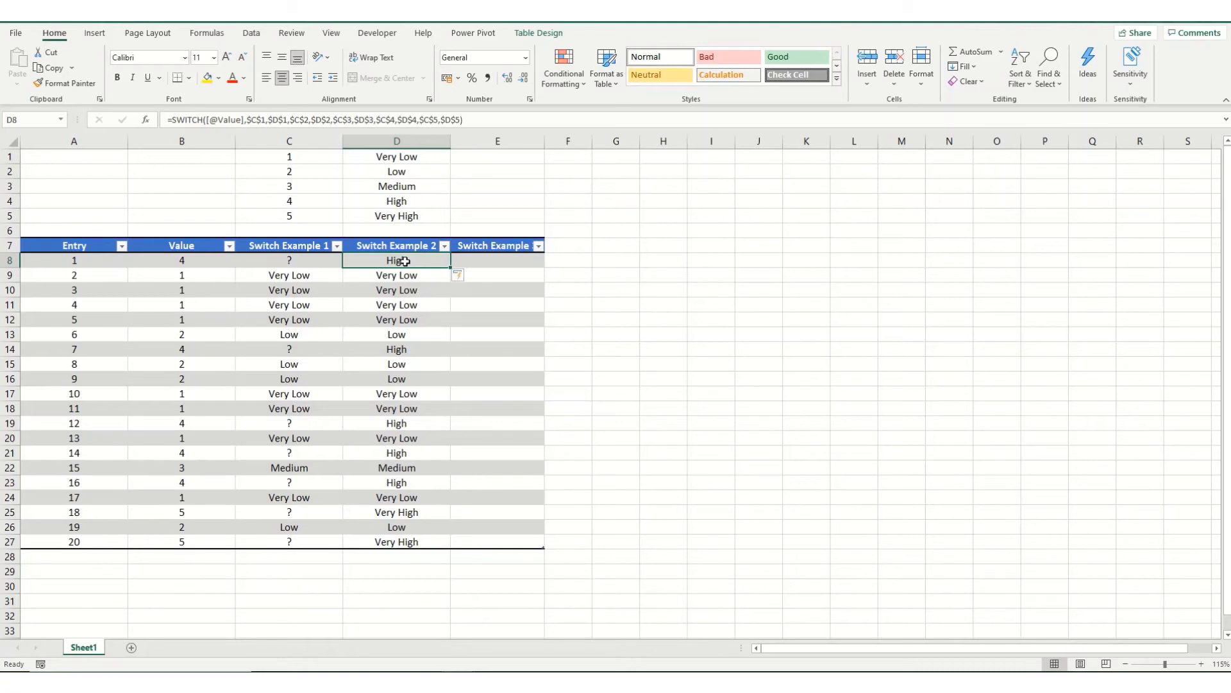
Step: Begin a SWITCH formula in E8 with TRUE as the expression to match
{"action": "left_click", "coordinate": [530, 259]}
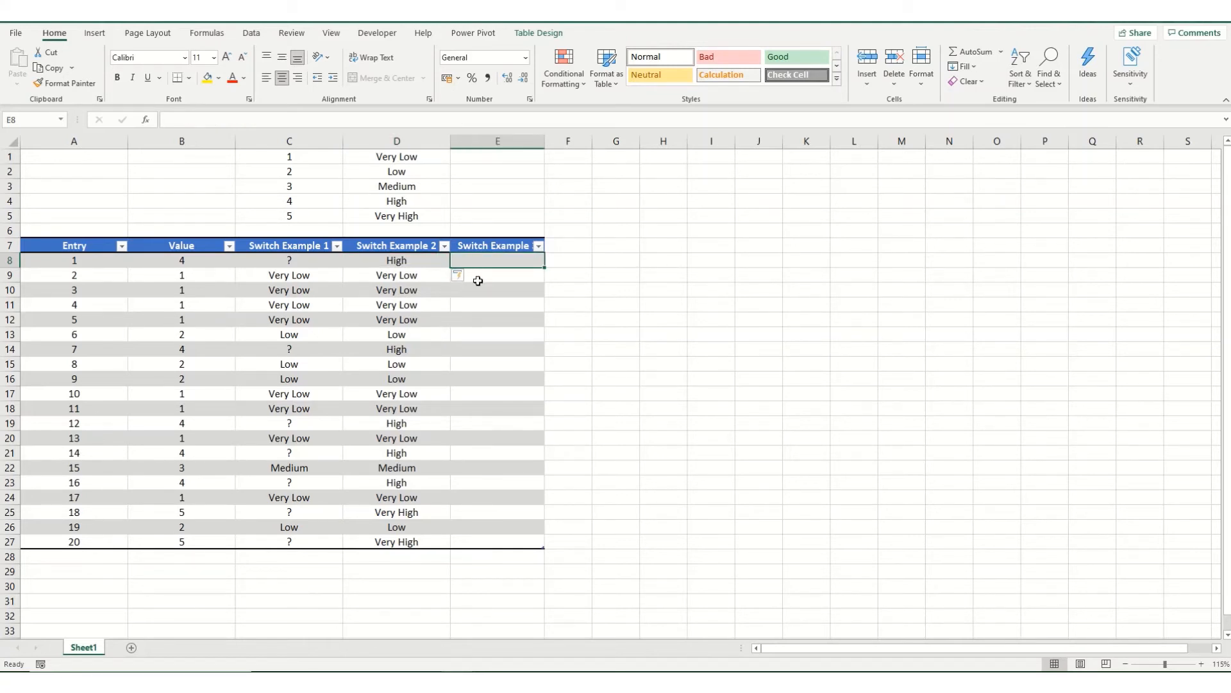
{"action": "double_click", "coordinate": [484, 261]}
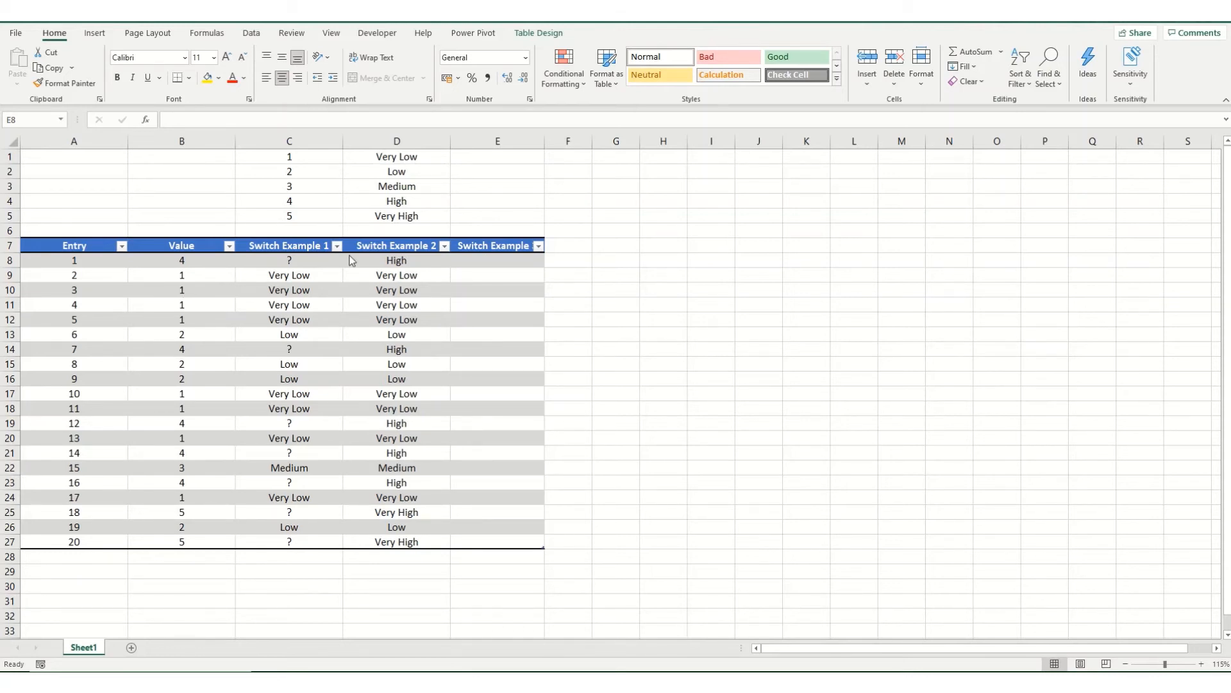
{"action": "left_click", "coordinate": [473, 261]}
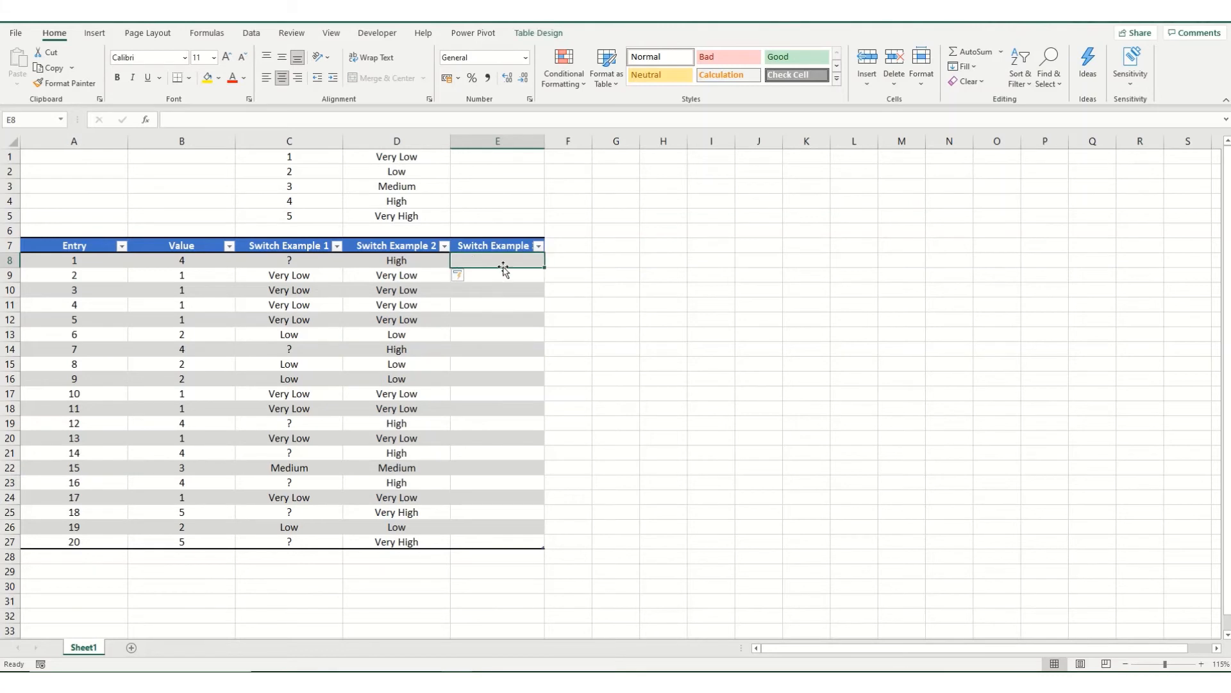
{"action": "type", "text": "=swit"}
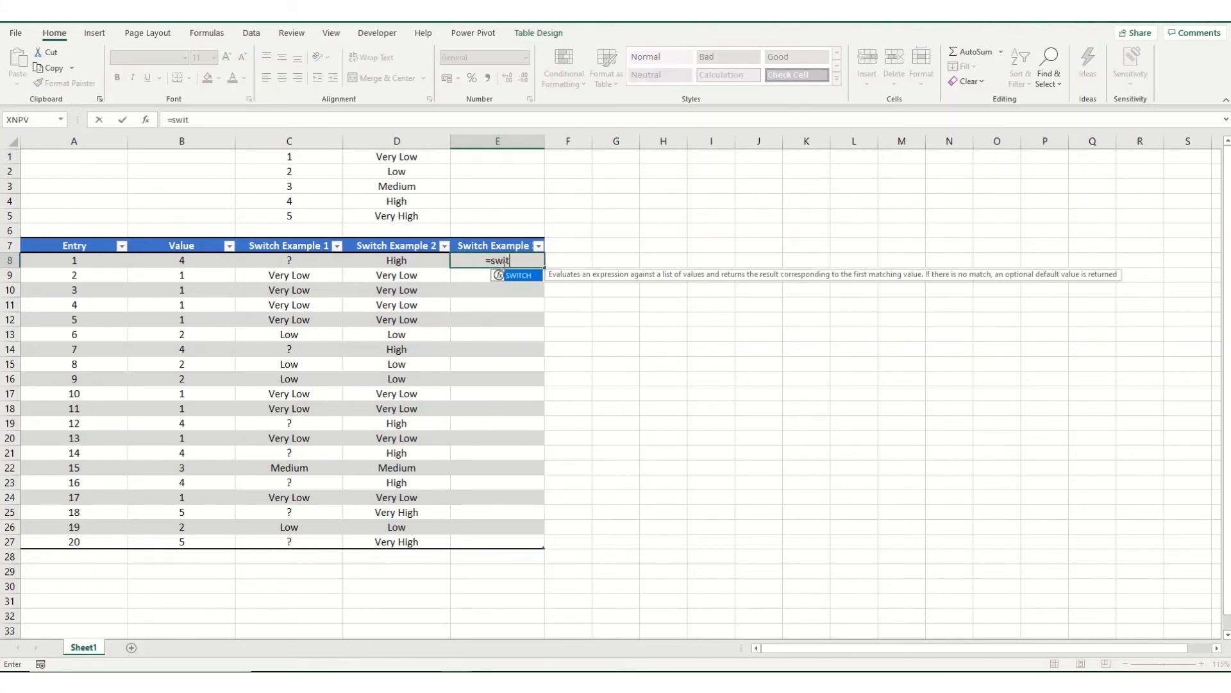
{"action": "key", "text": "Tab"}
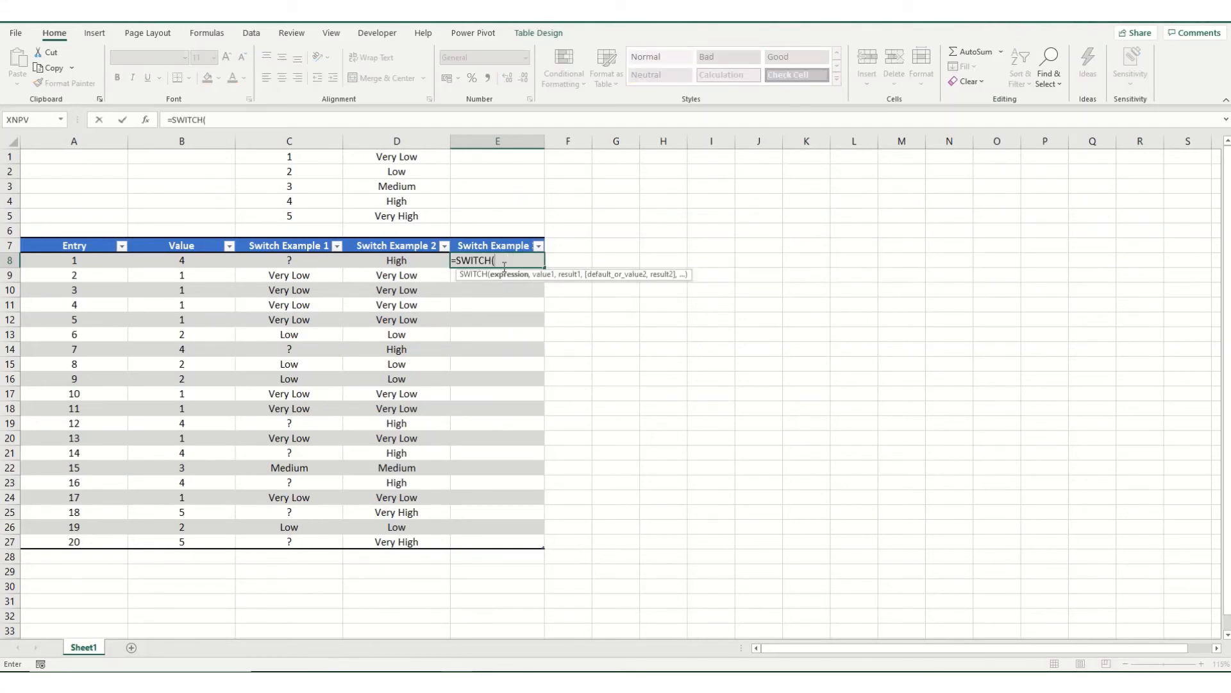
{"action": "type", "text": "TRUE"}
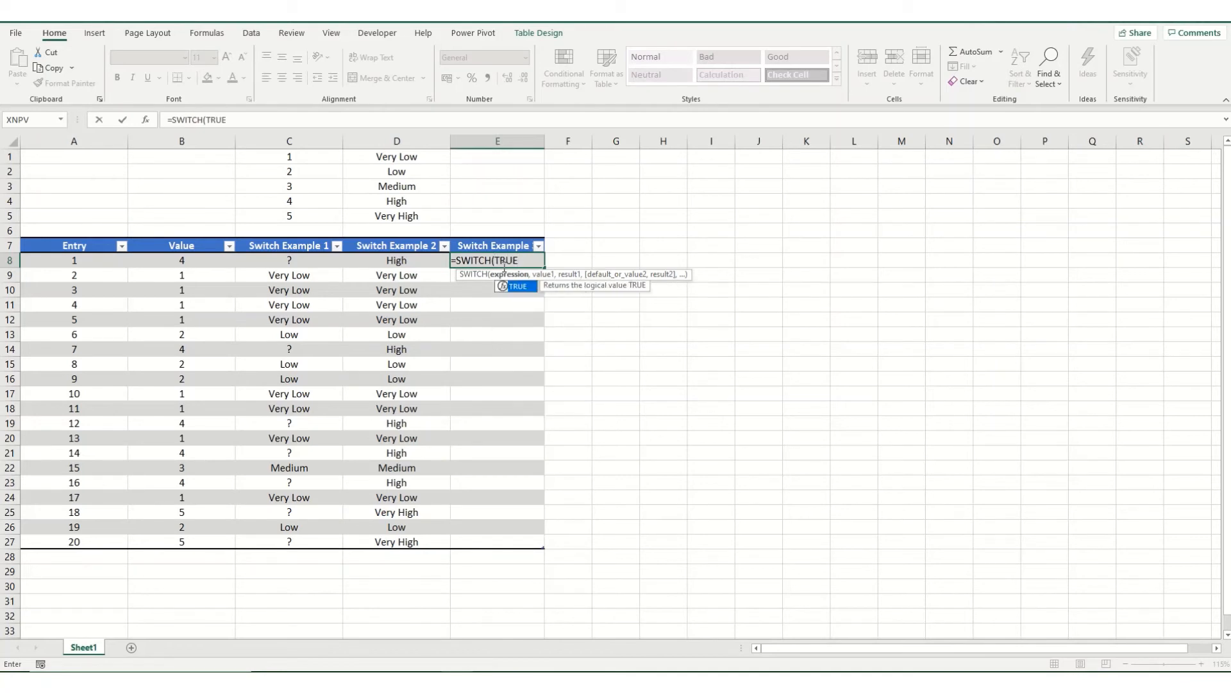
{"action": "type", "text": ","}
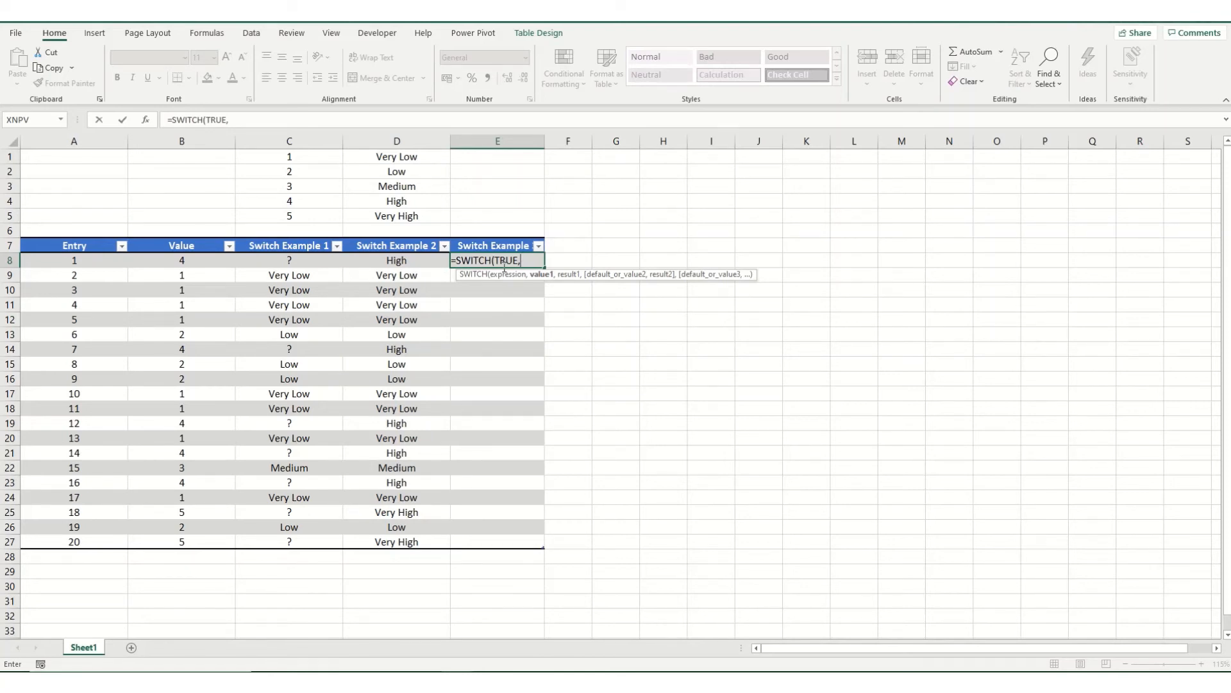
Step: Add the first condition to the E8 SWITCH formula, returning "Low" when the row's Value is less than 3
{"action": "left_click", "coordinate": [169, 261]}
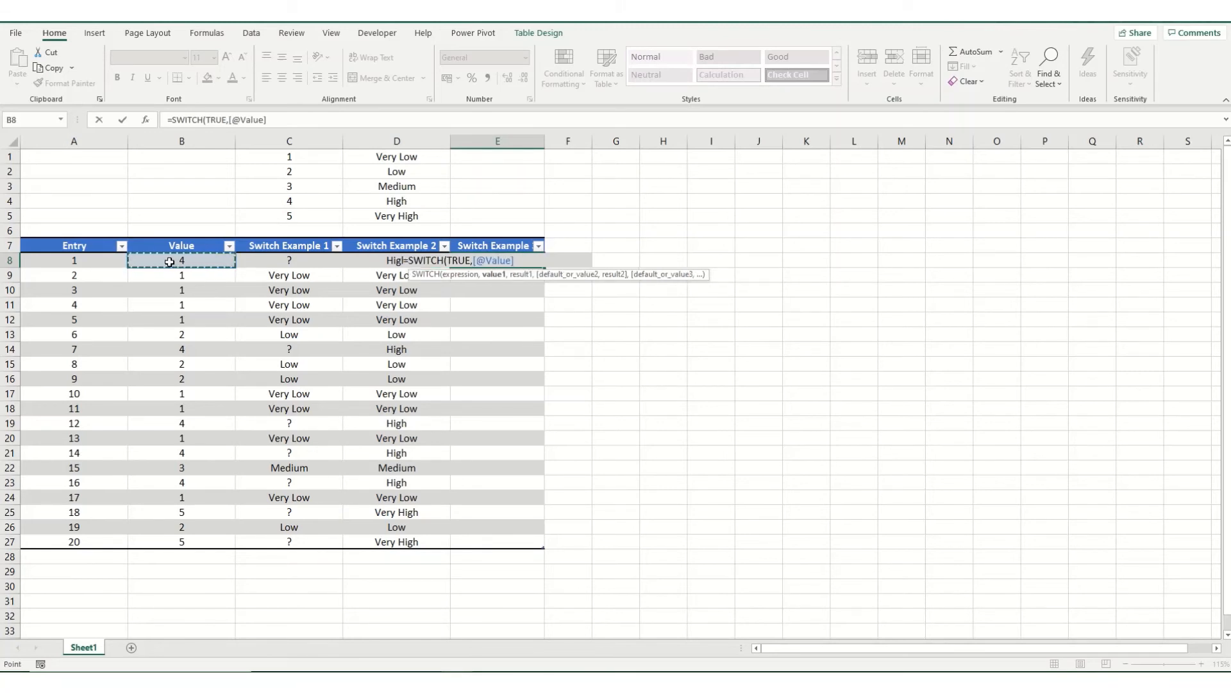
{"action": "type", "text": "<3,\"Low"}
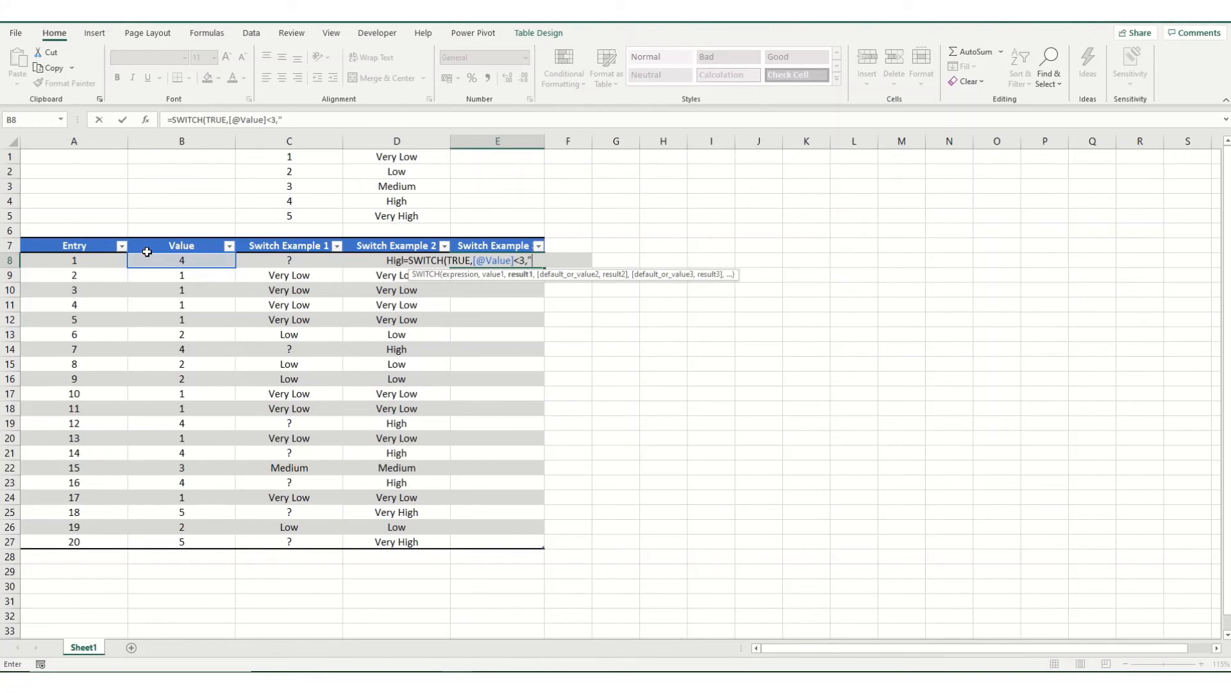
{"action": "type", "text": "\","}
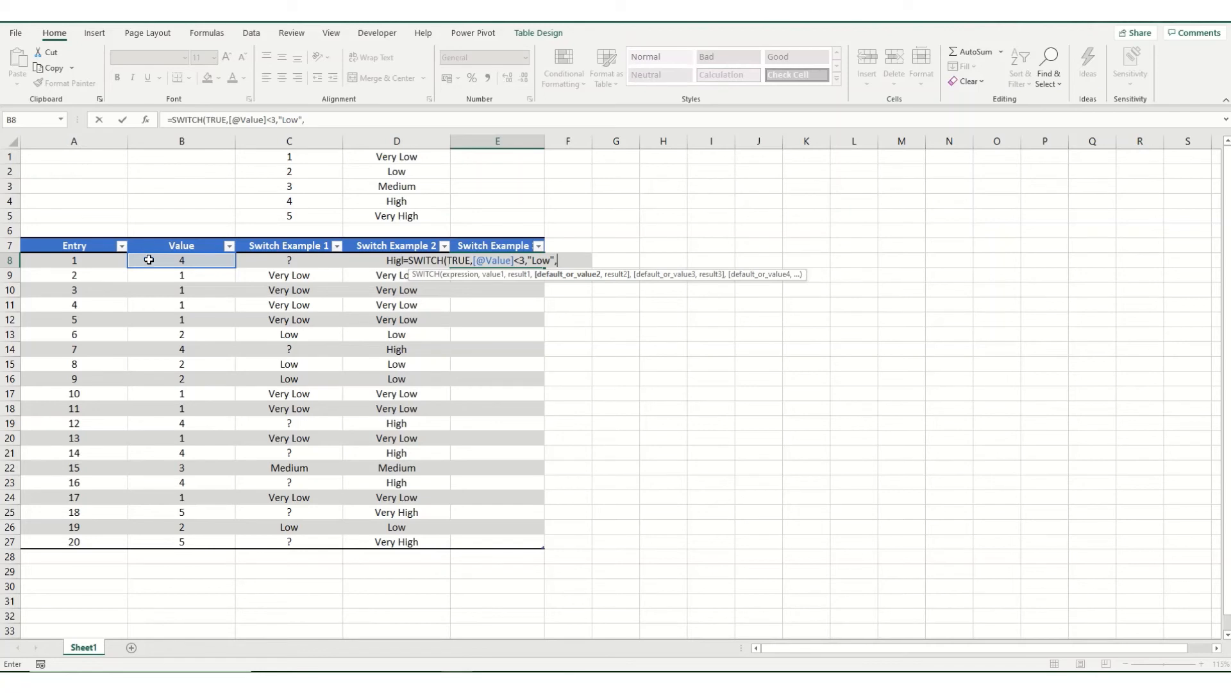
Step: Add a second condition to the E8 SWITCH formula, returning "Medium" when the row's Value equals 3
{"action": "left_click", "coordinate": [148, 258]}
{"action": "type", "text": "="}
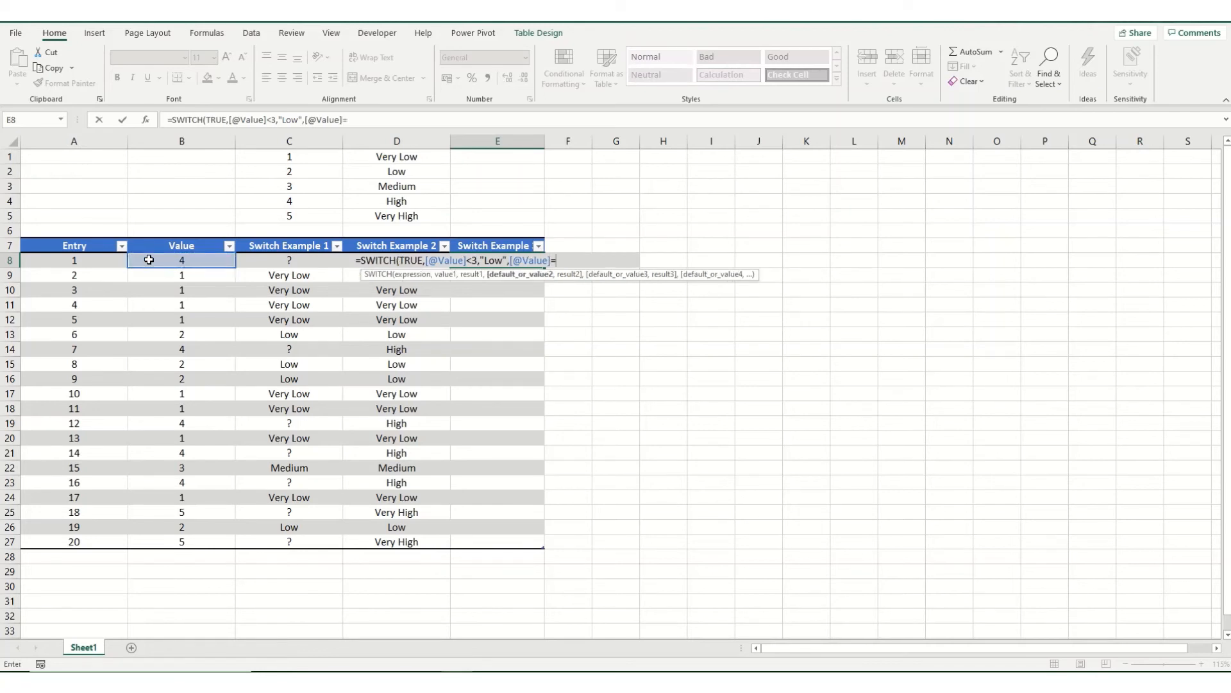
{"action": "type", "text": "3"}
{"action": "type", "text": ",\"Medi"}
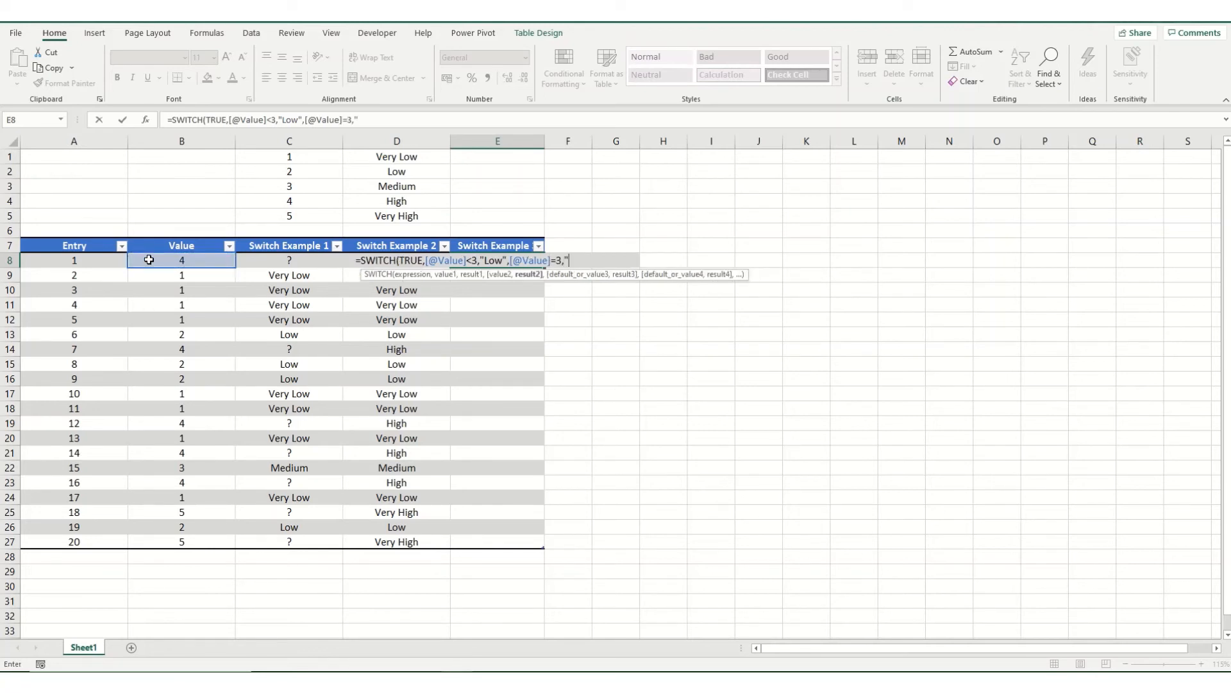
{"action": "type", "text": "um\","}
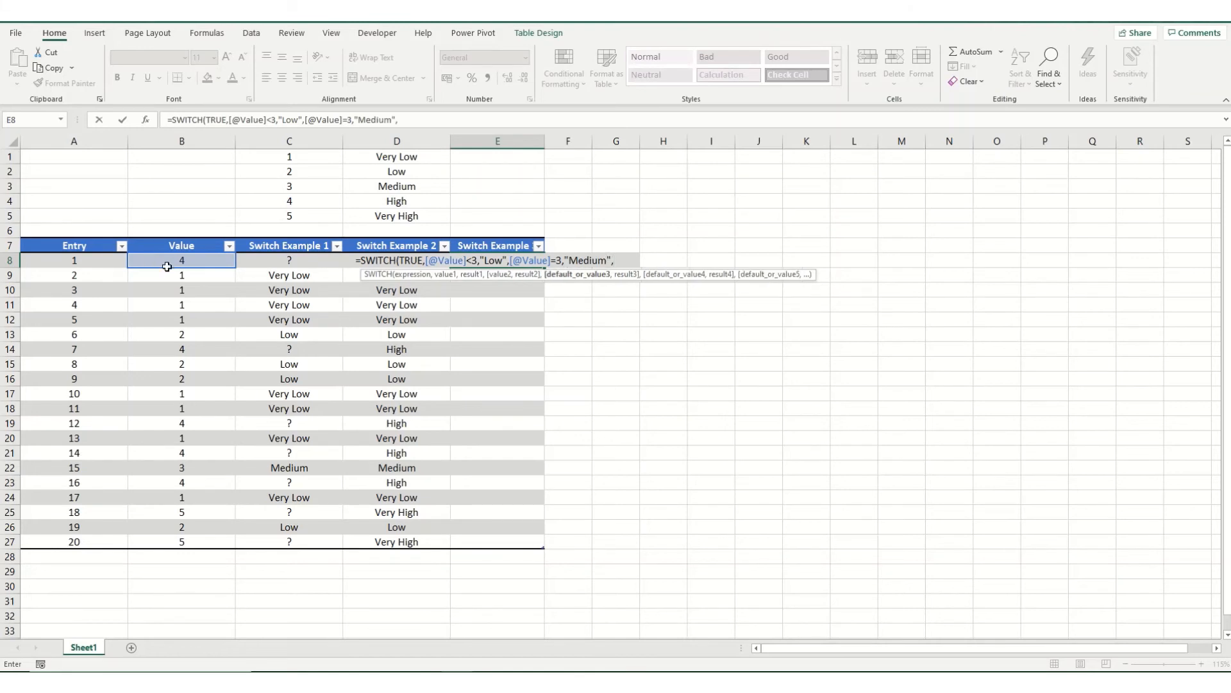
Step: Add a final condition returning "High" when the row's Value is greater than 3, and enter the E8 SWITCH formula
{"action": "left_click", "coordinate": [165, 265]}
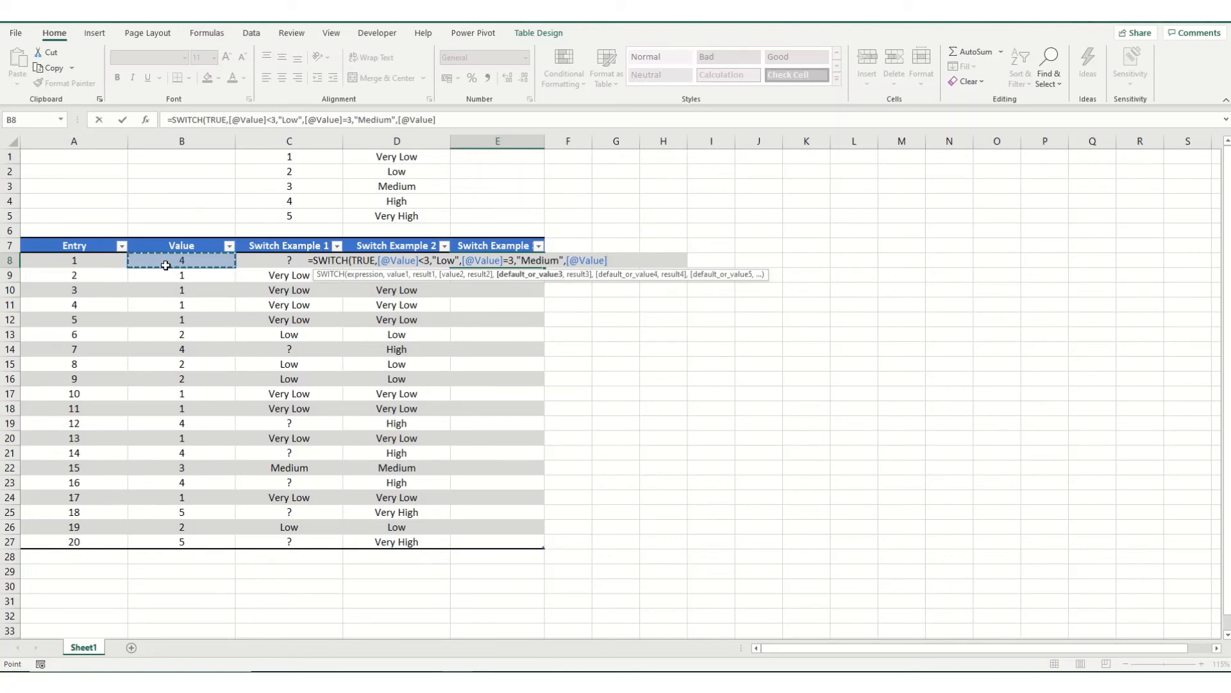
{"action": "type", "text": ">3,\"High\""}
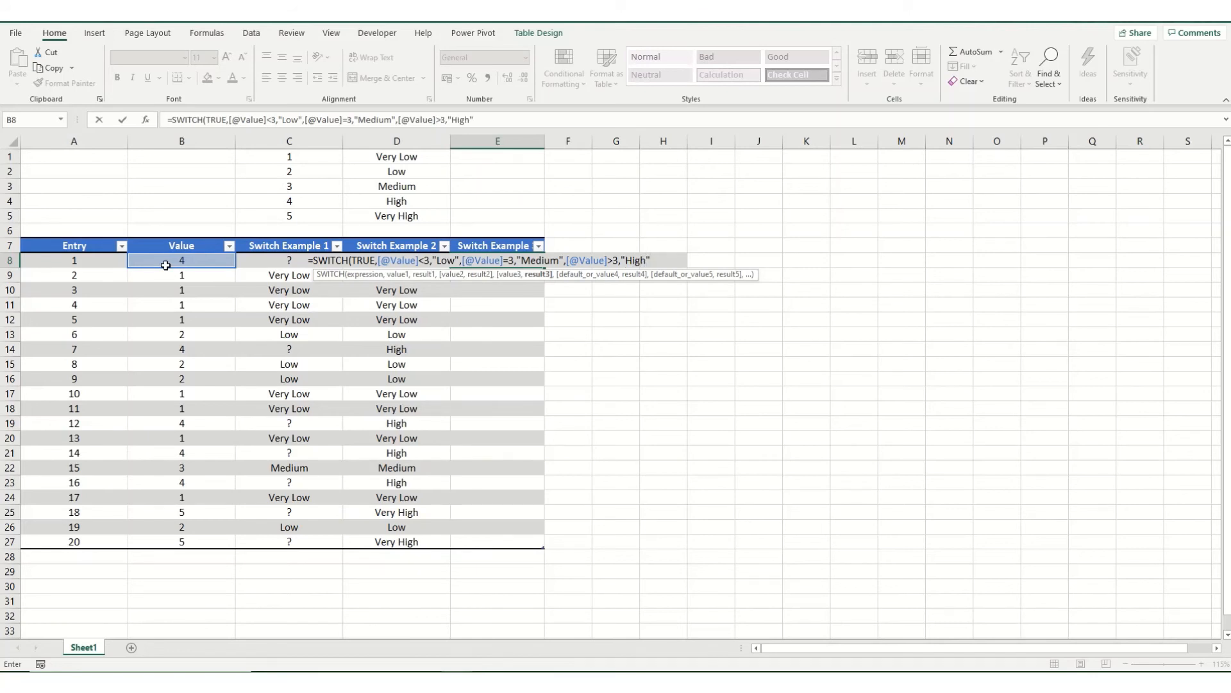
{"action": "type", "text": ")"}
{"action": "key", "text": "Return"}
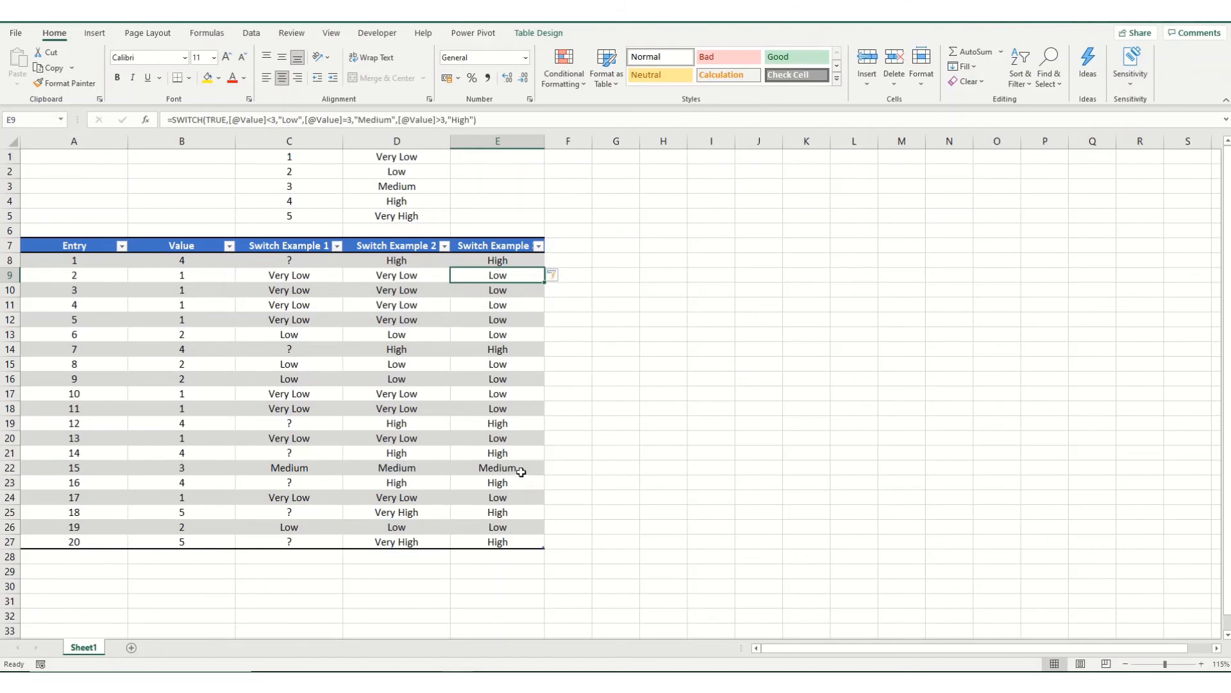
Step: Enter a logical test in G8 that checks whether the row's table Value is less than 3
{"action": "left_click", "coordinate": [608, 257]}
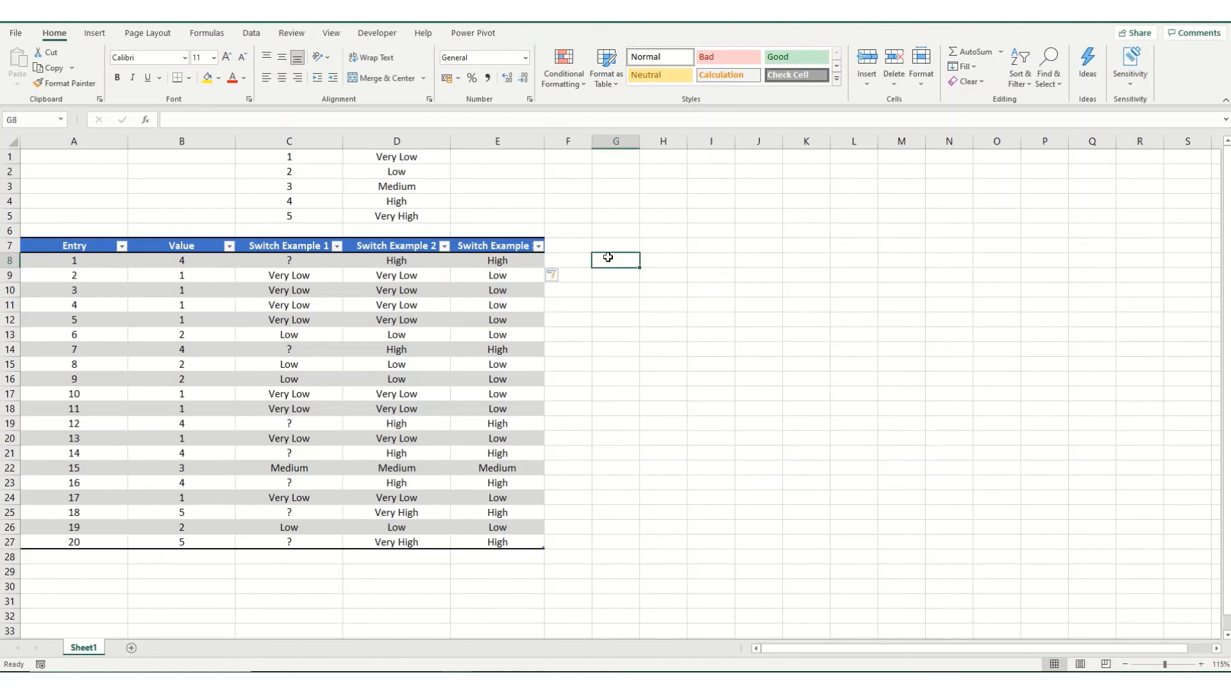
{"action": "type", "text": "="}
{"action": "left_click", "coordinate": [202, 264]}
{"action": "type", "text": "="}
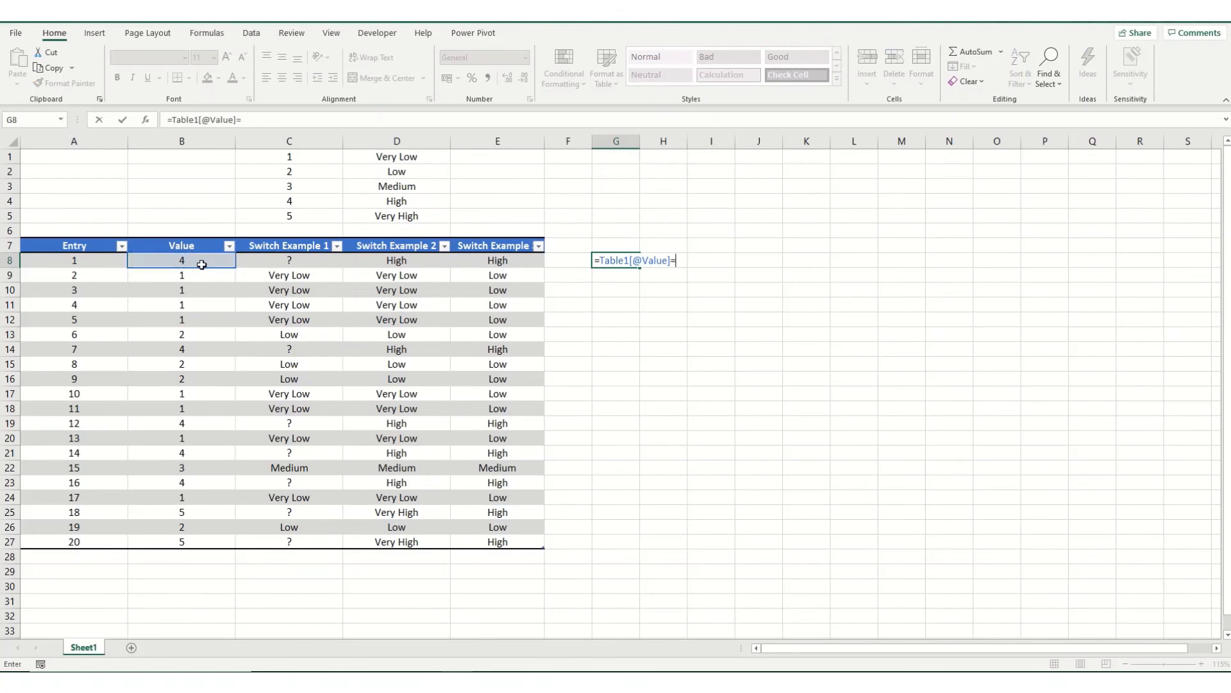
{"action": "key", "text": "BackSpace"}
{"action": "type", "text": "<3"}
{"action": "key", "text": "Return"}
Step: Enter a logical test in H8 that checks whether the row's table Value equals 3
{"action": "left_click", "coordinate": [656, 261]}
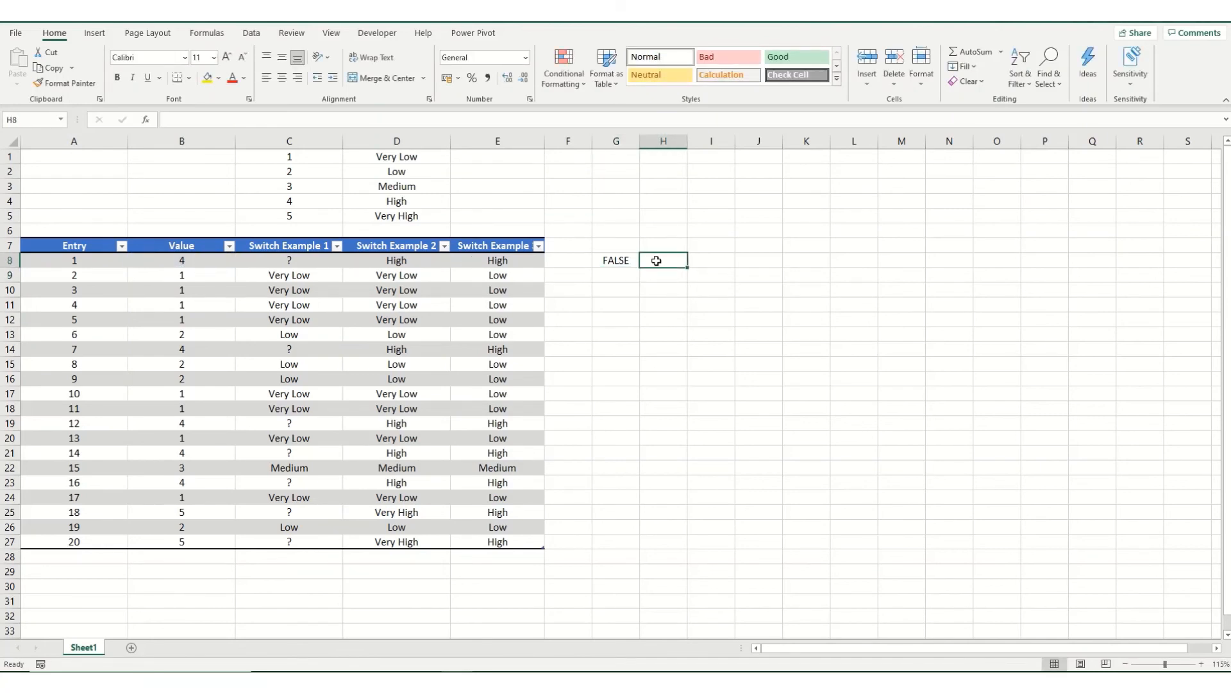
{"action": "type", "text": "="}
{"action": "left_click", "coordinate": [170, 260]}
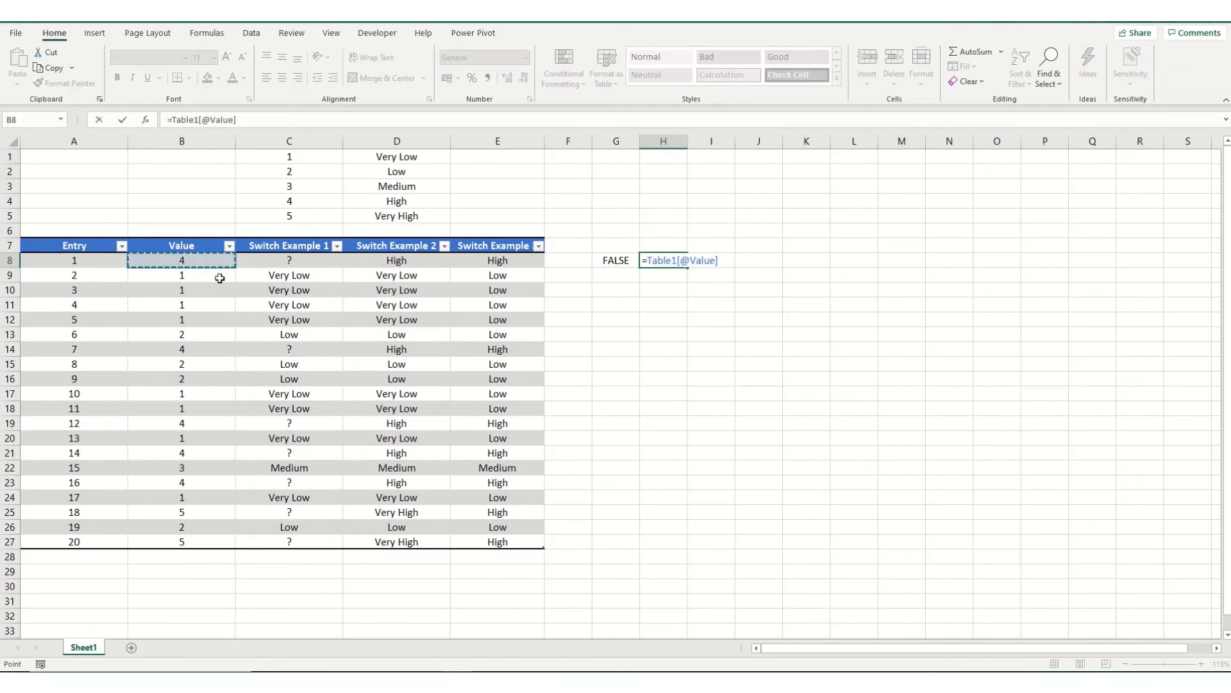
{"action": "type", "text": "=3"}
{"action": "key", "text": "Return"}
Step: Enter a logical test in I8 that checks whether the row's table Value is greater than 3, and select E8
{"action": "left_click", "coordinate": [715, 260]}
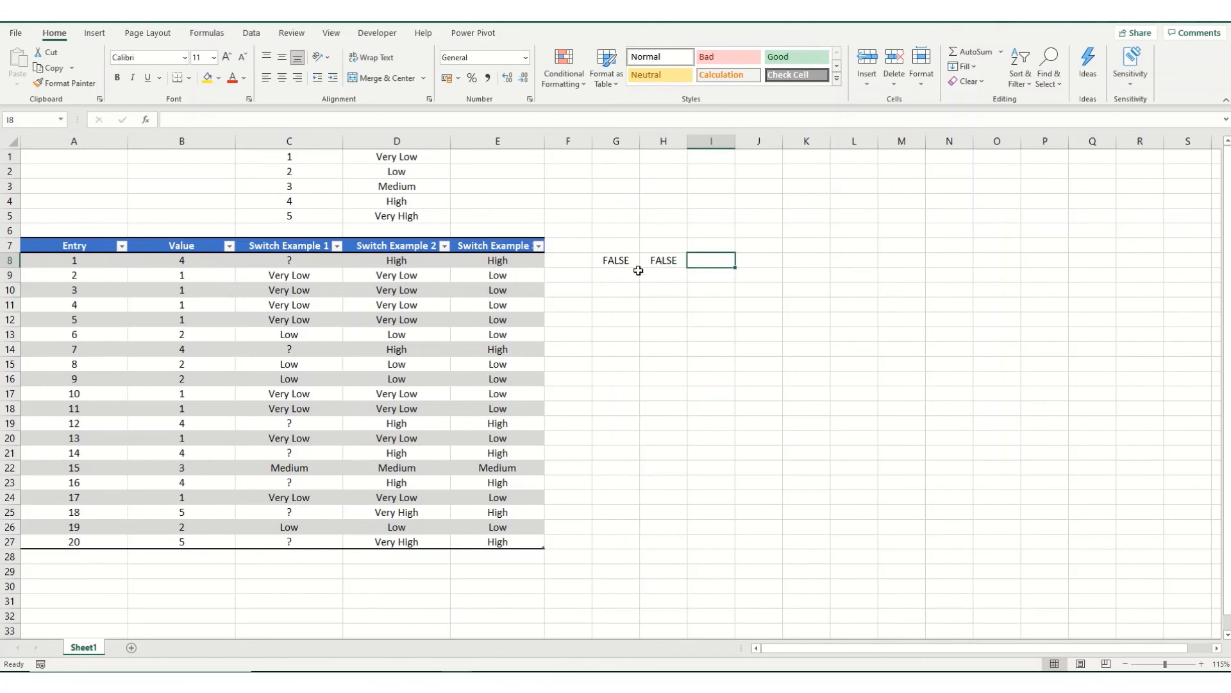
{"action": "type", "text": "="}
{"action": "left_click", "coordinate": [199, 263]}
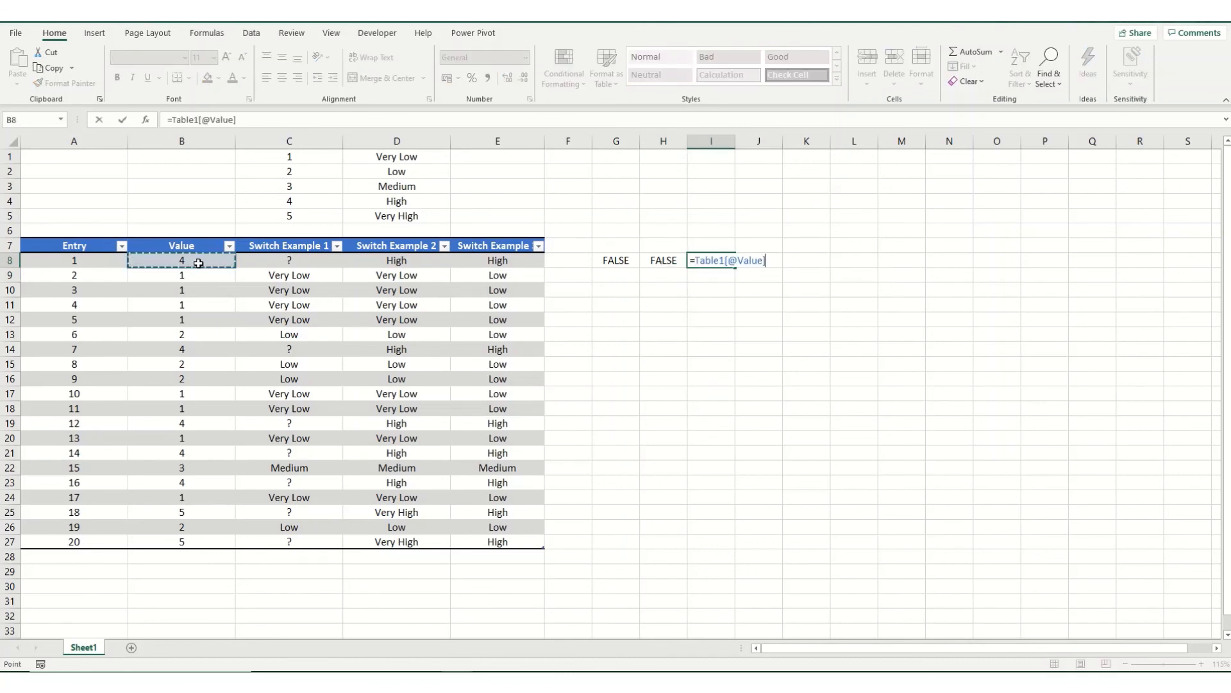
{"action": "type", "text": ">3"}
{"action": "key", "text": "Return"}
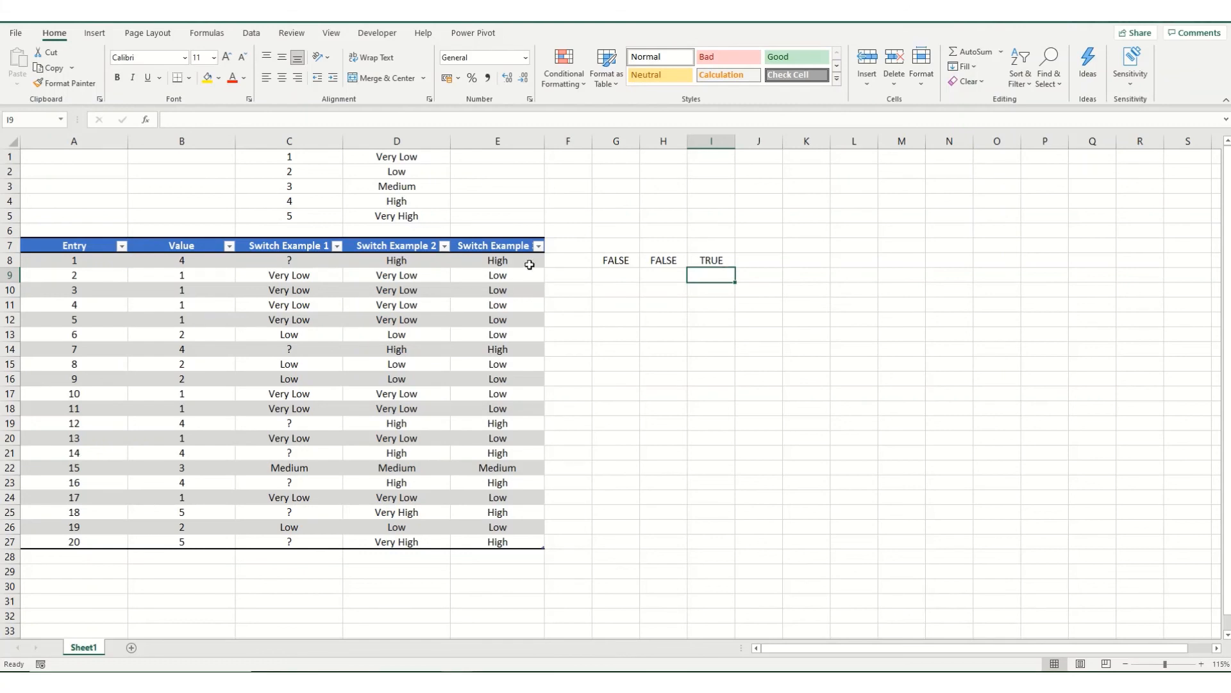
{"action": "left_click", "coordinate": [507, 263]}
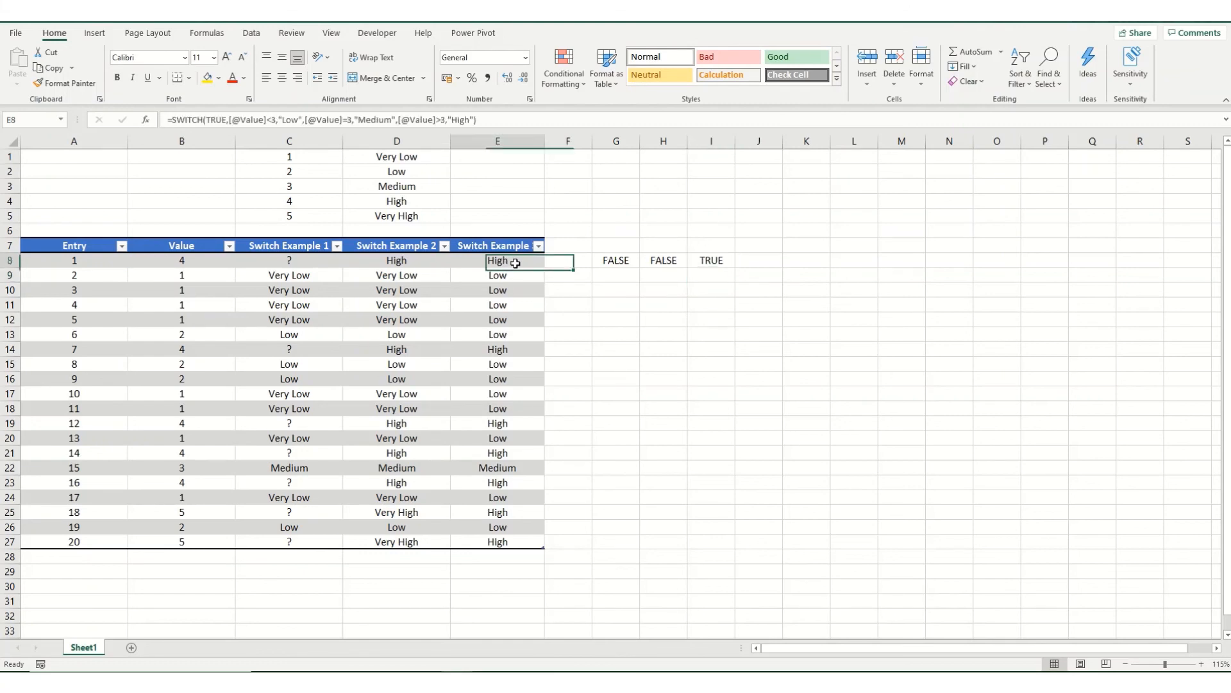